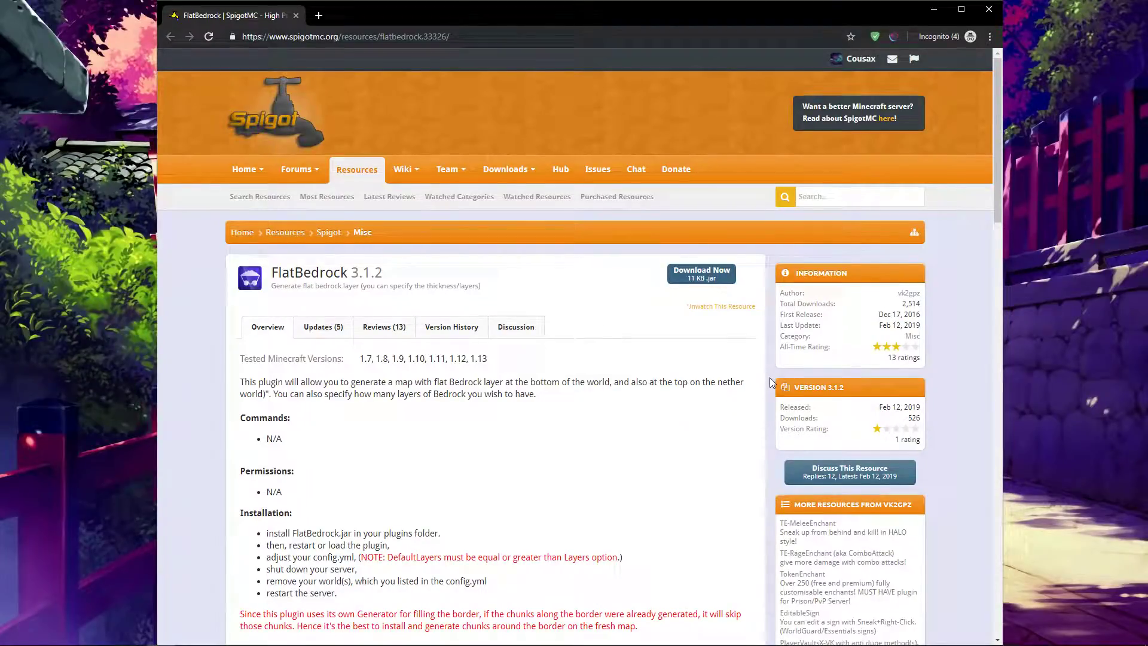
Look through the FlatBedrock 3.1.2 resource page, keep the downloaded FlatBedrock.jar and show it in its folder.
scroll(771, 382, down, 15)
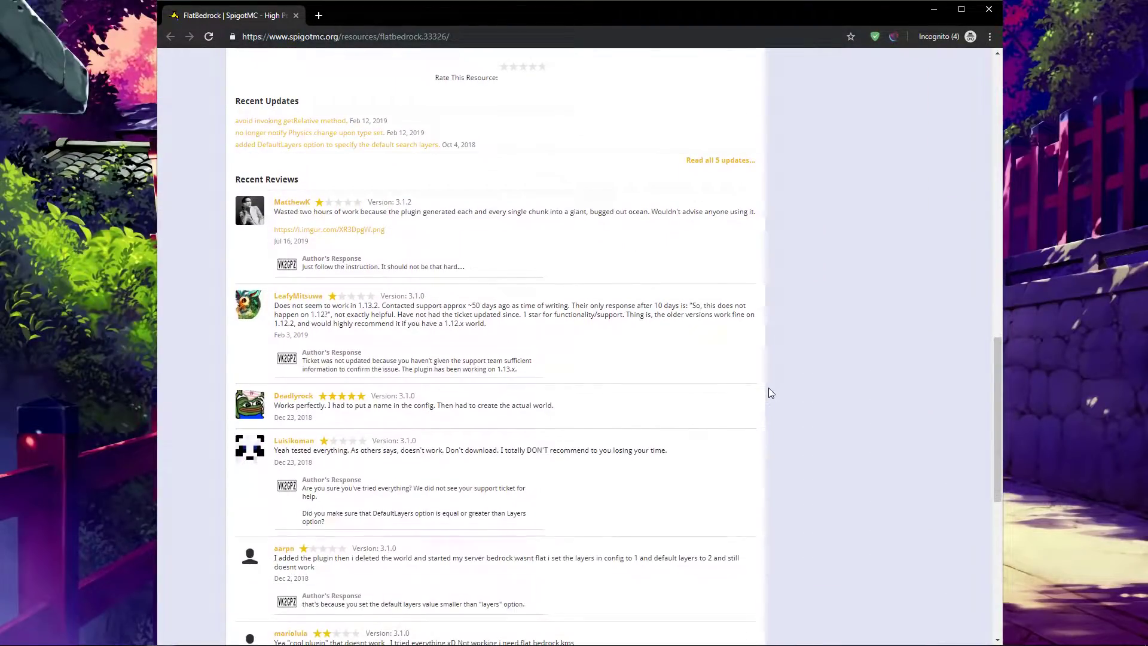
scroll(771, 393, up, 15)
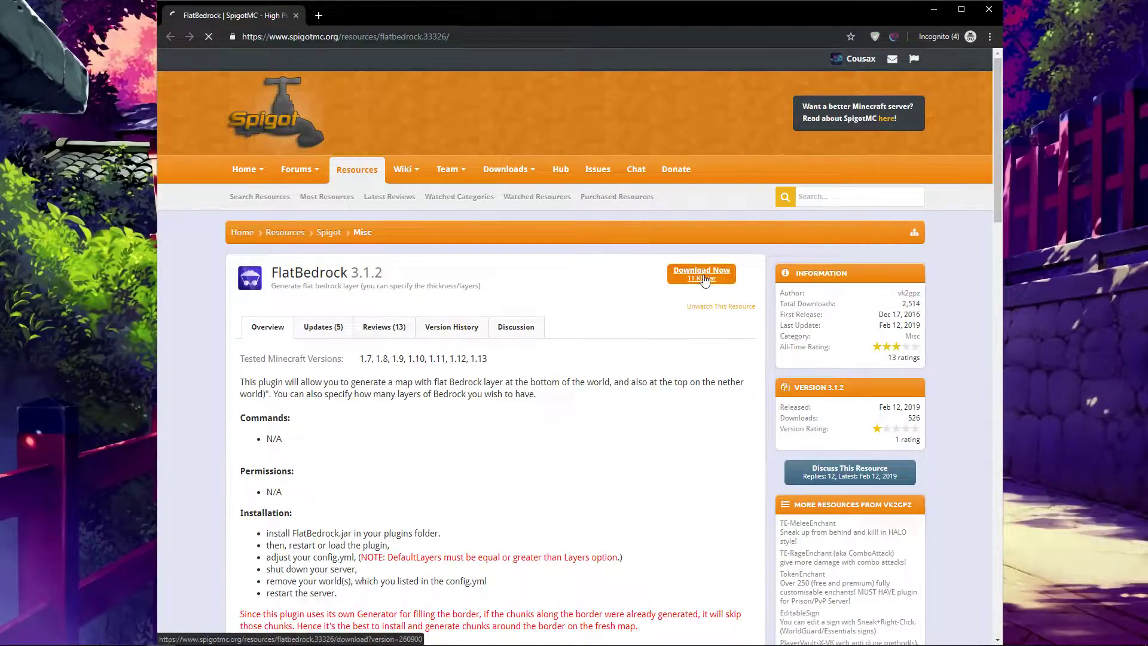
click(352, 631)
click(282, 632)
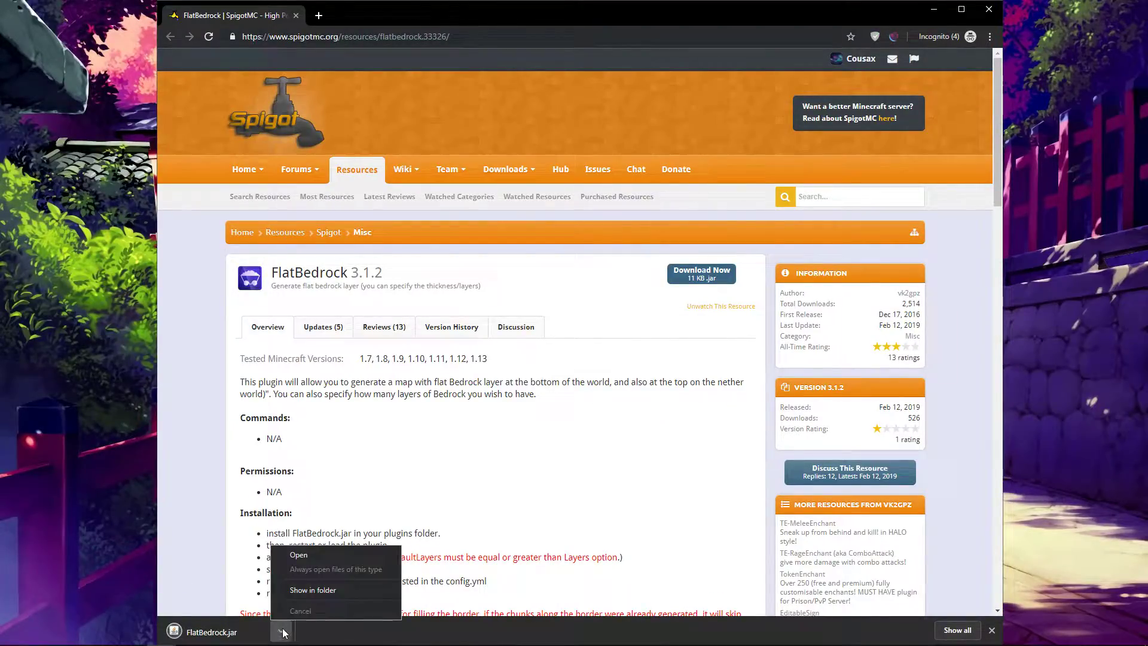
click(322, 592)
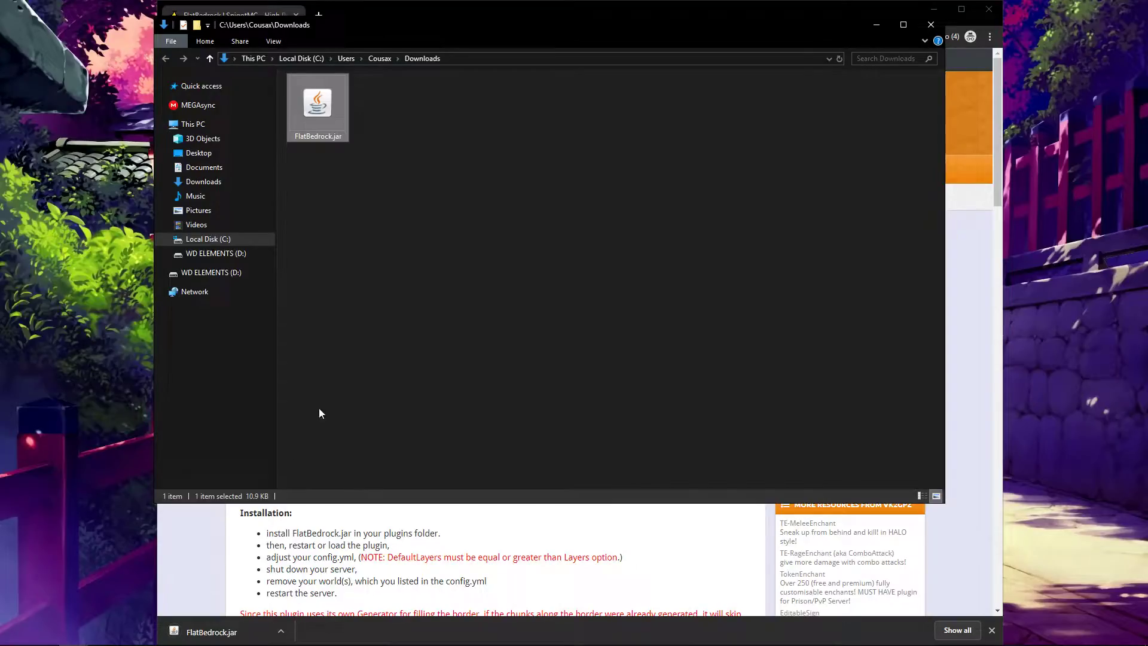
Move FlatBedrock.jar from Downloads into the Spigot server's plugins folder and close the Downloads window.
mouse_move(73, 634)
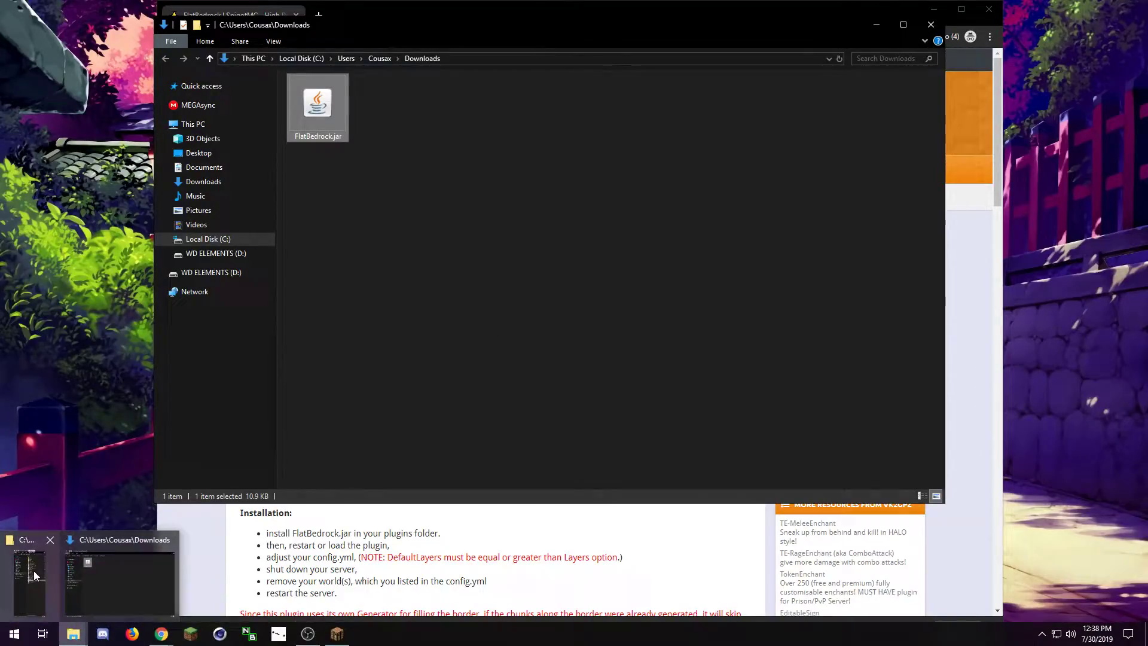
click(34, 575)
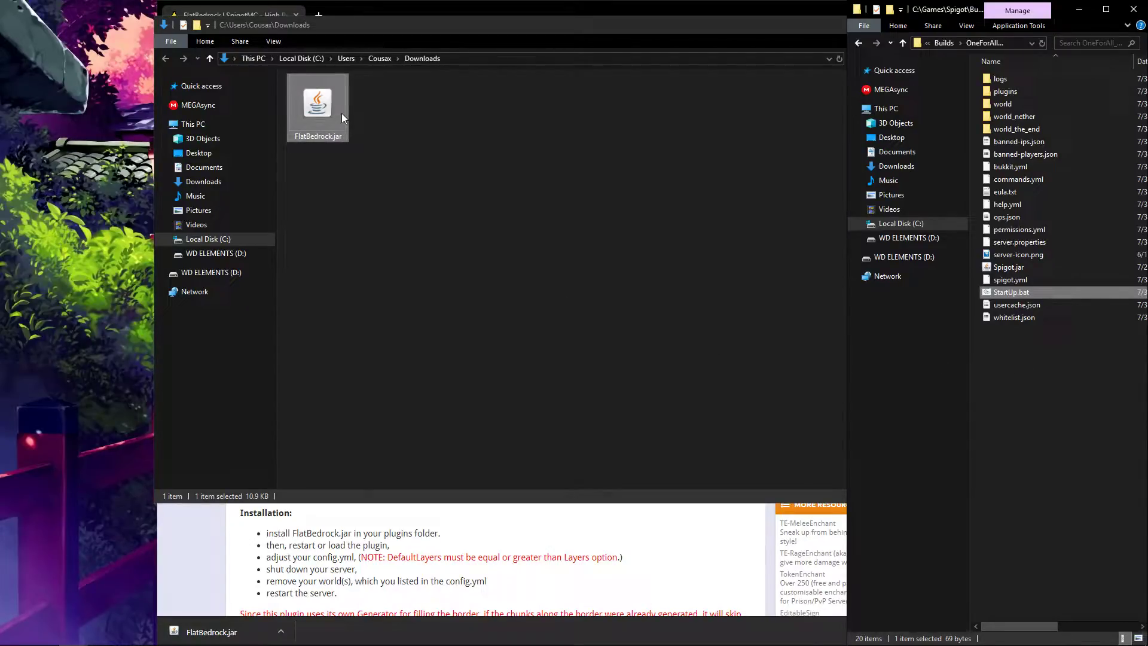
double_click(1036, 95)
drag(316, 105, 1083, 225)
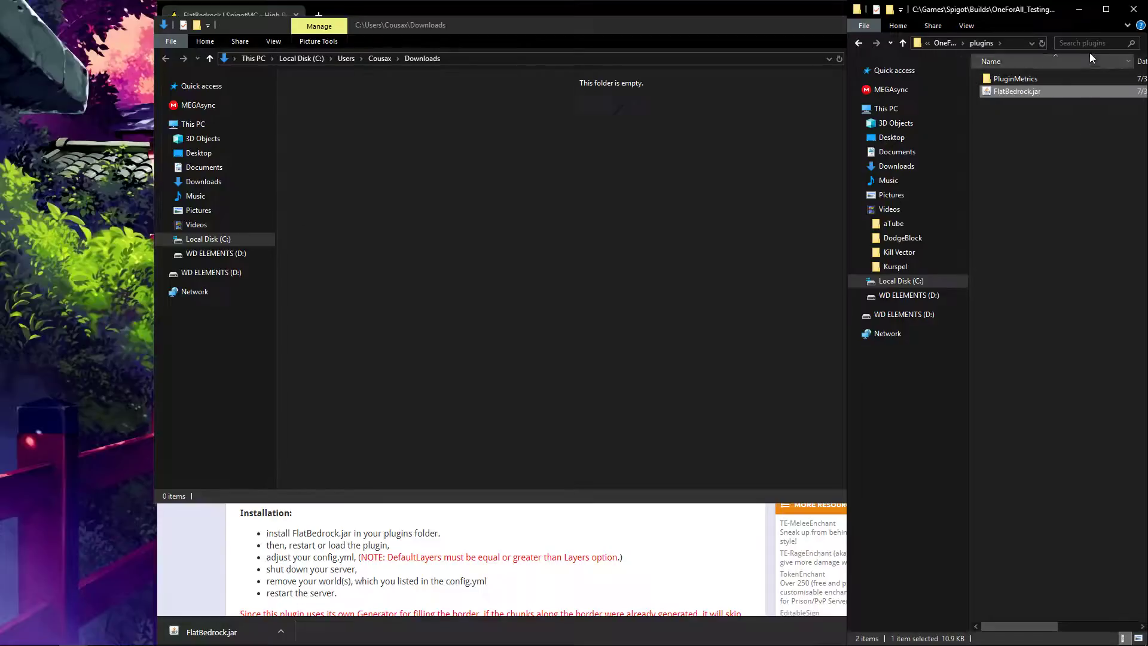
click(738, 157)
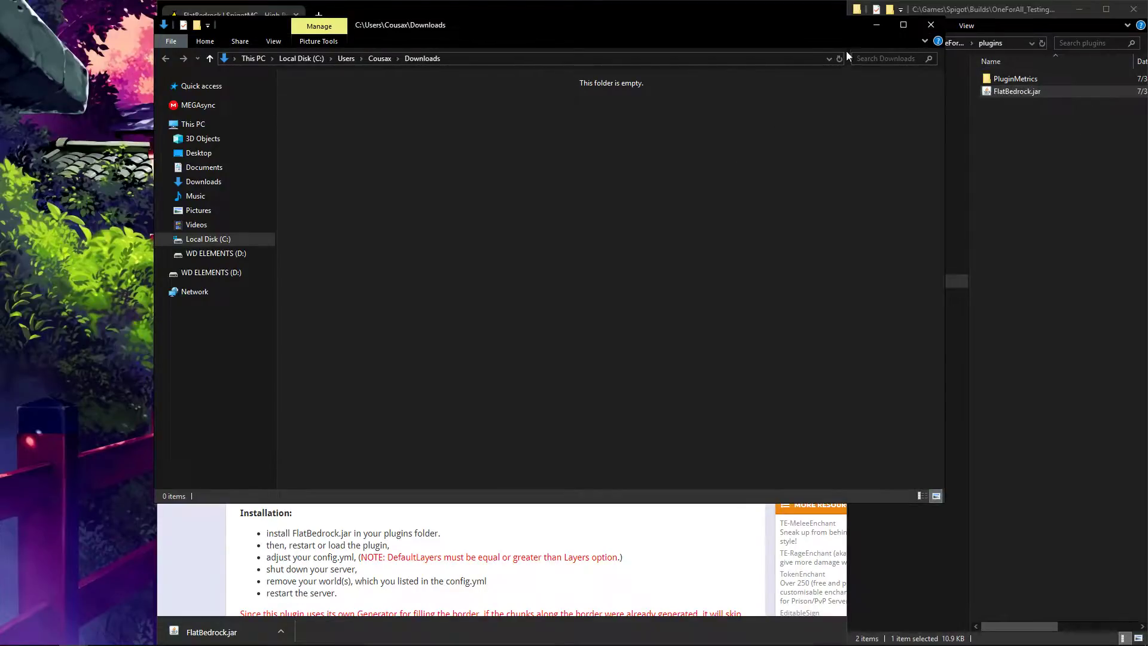
click(932, 27)
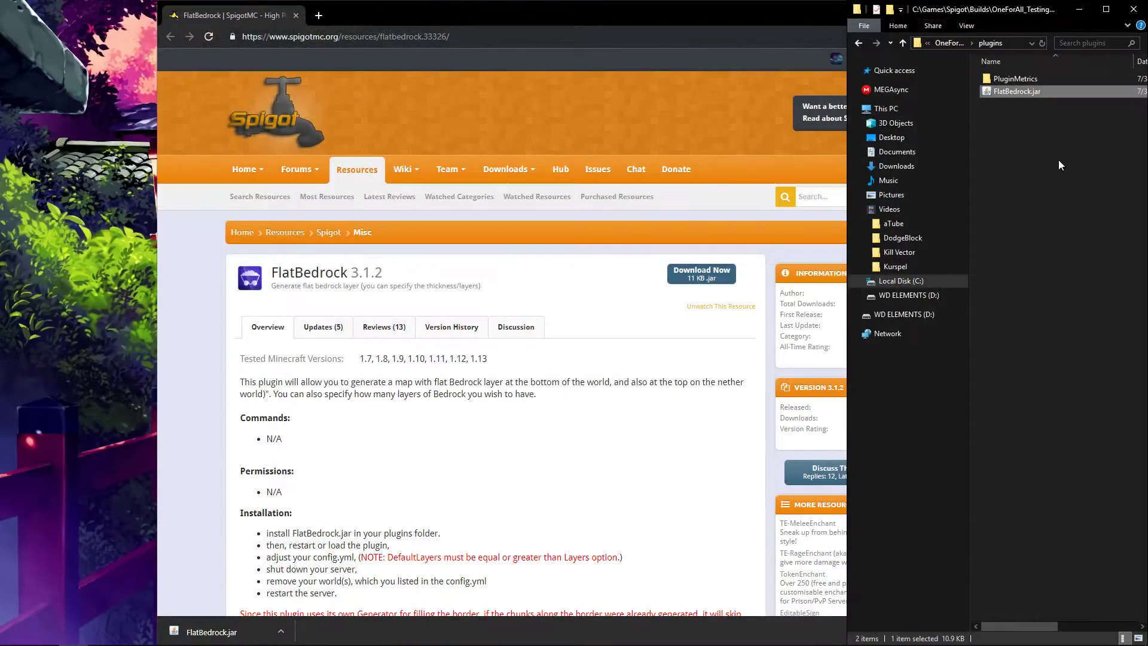
Start the Spigot server with StartUp.bat from its root folder and minimise the browser window.
click(904, 43)
double_click(1030, 292)
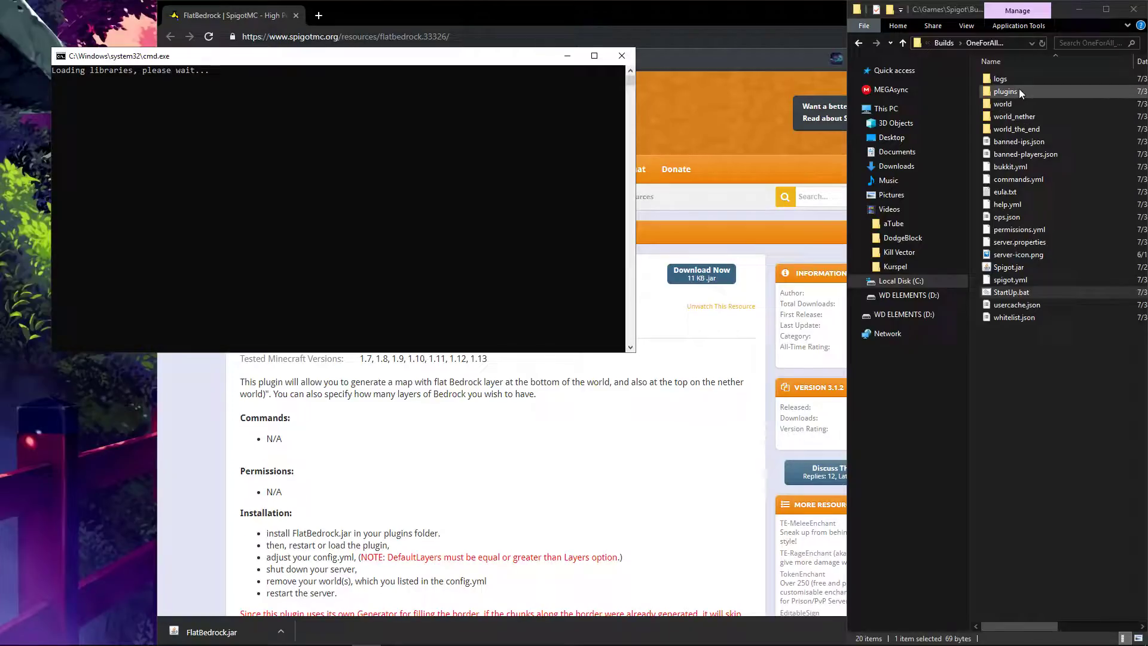
double_click(1019, 91)
click(904, 43)
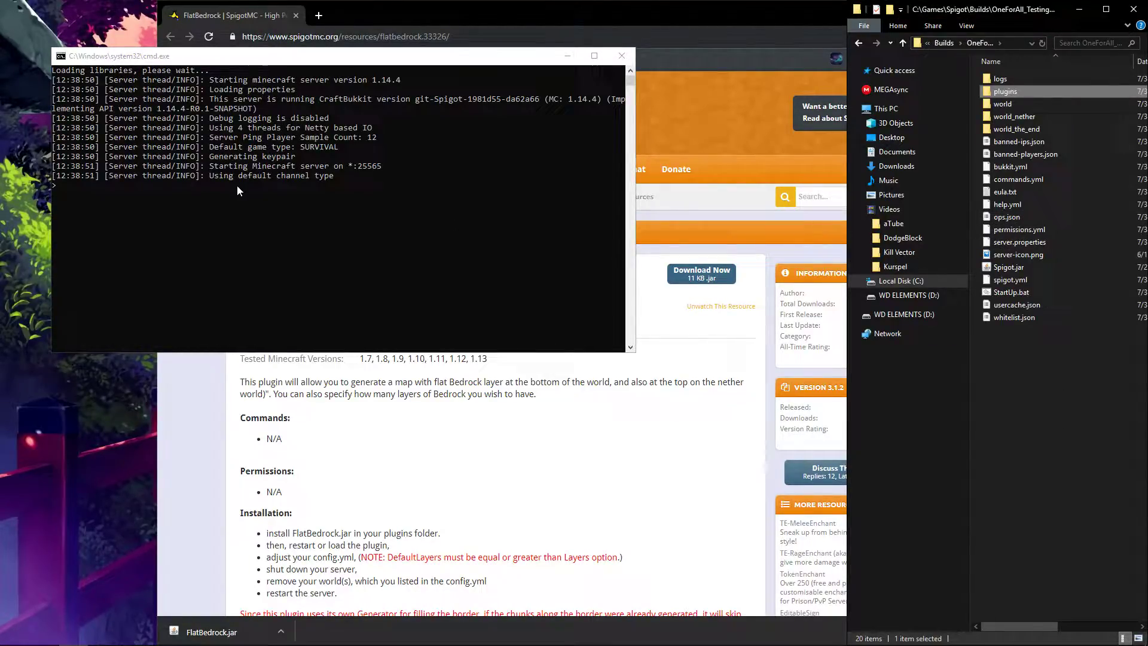
mouse_move(278, 643)
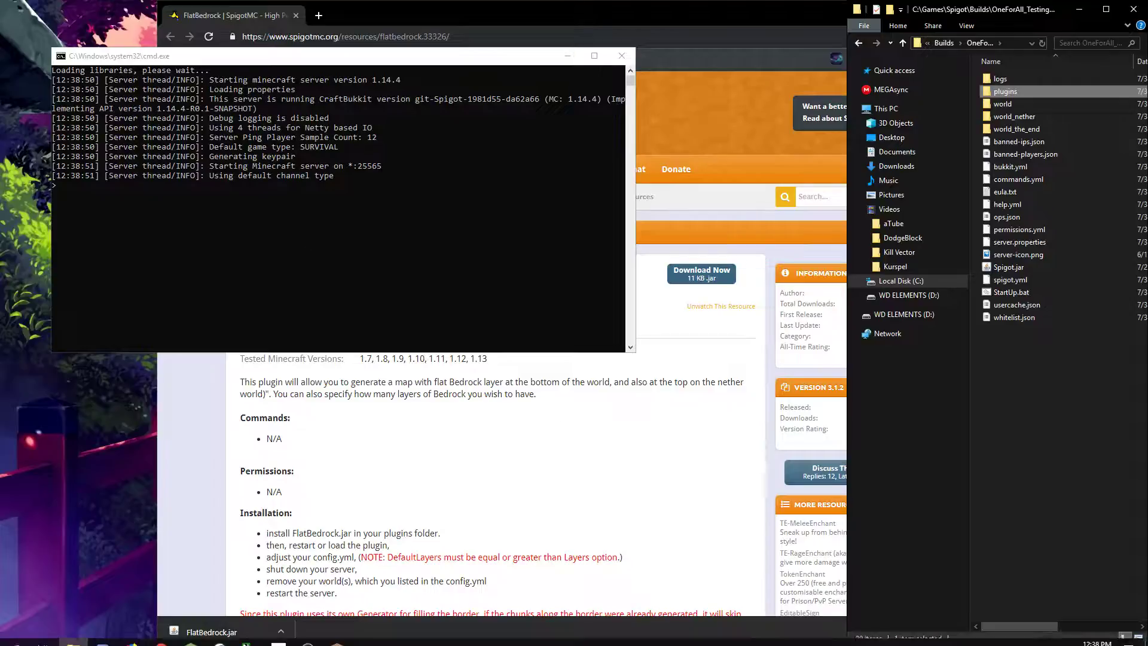
click(406, 607)
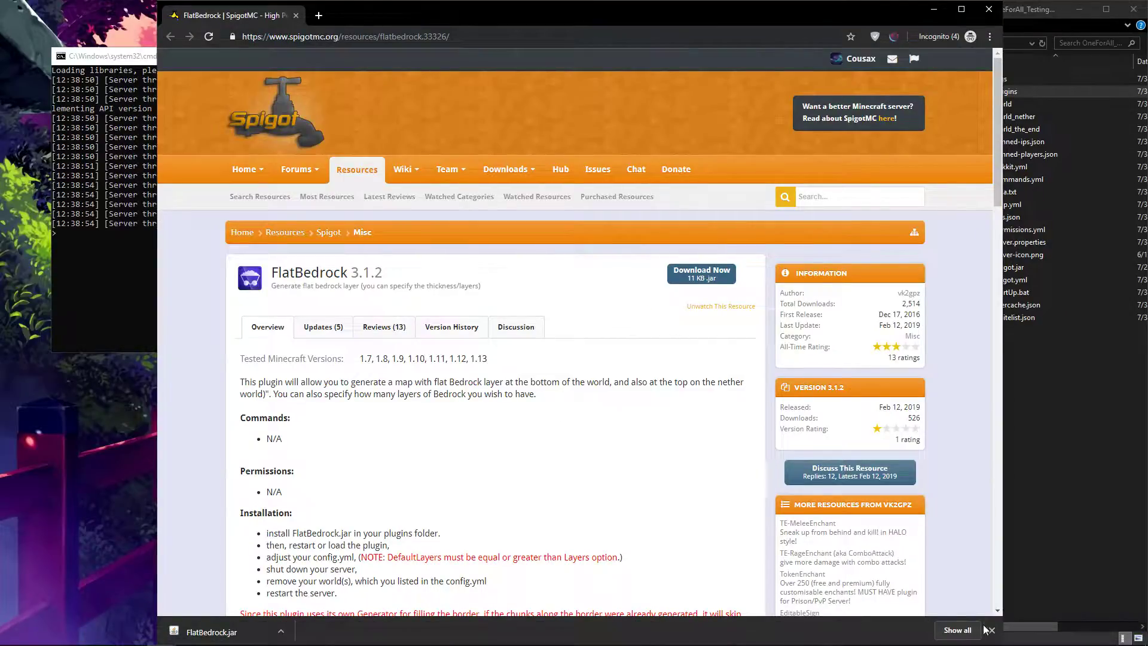
click(931, 11)
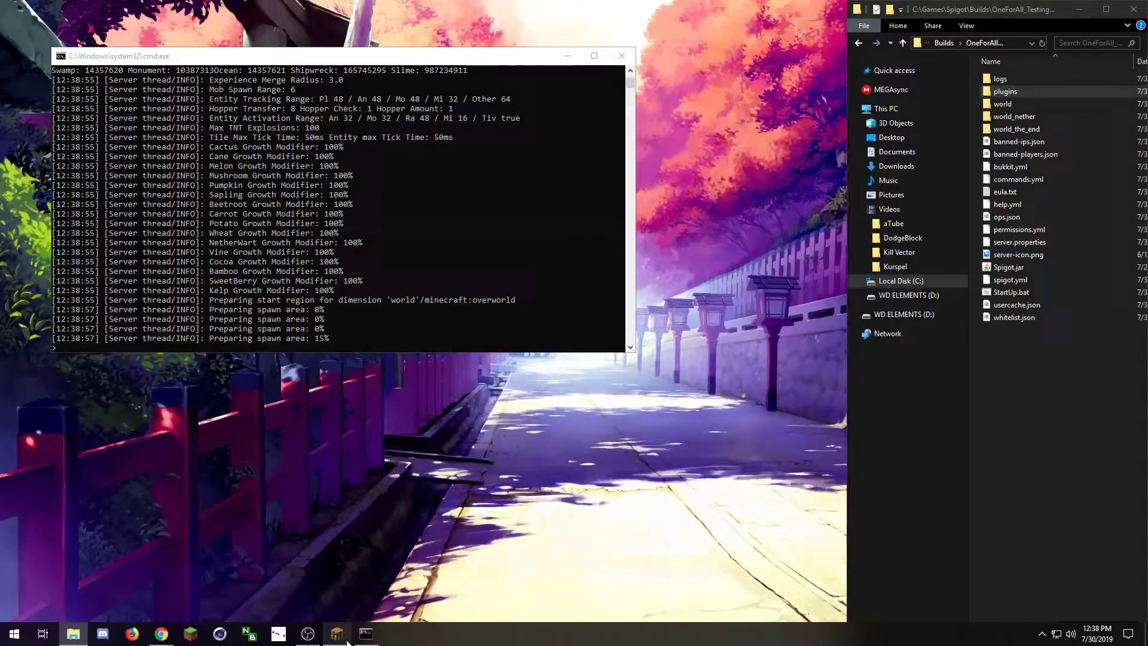
Switch to Minecraft once the server has started and join LOCAL SERVER from the multiplayer list.
click(346, 640)
key(alt+Tab)
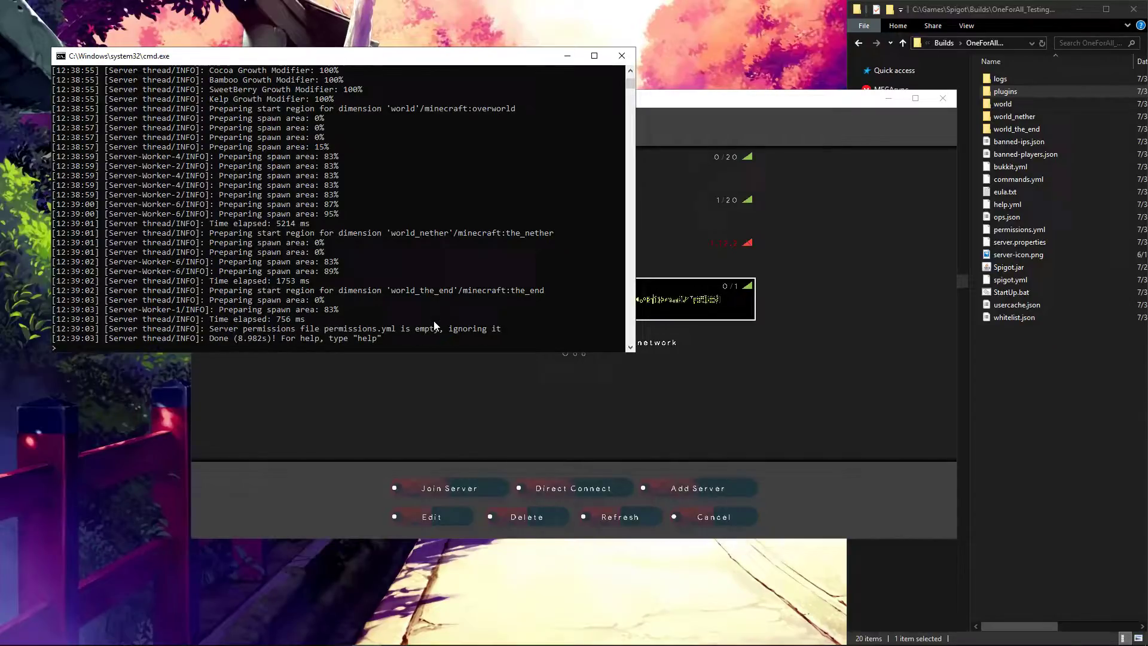
click(460, 442)
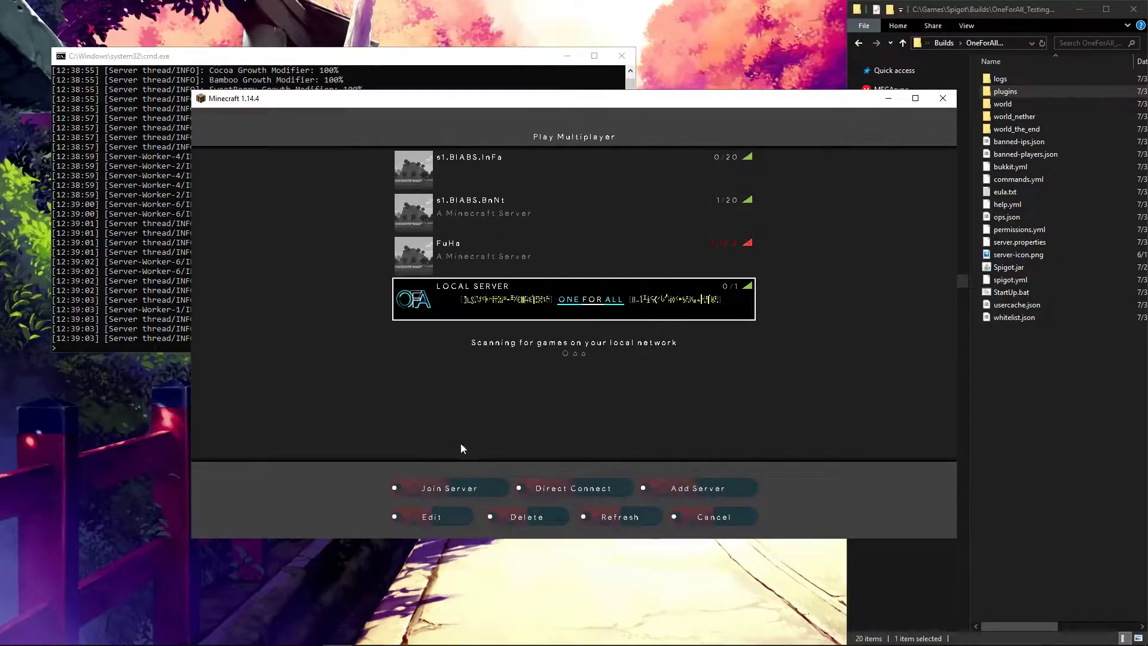
double_click(427, 297)
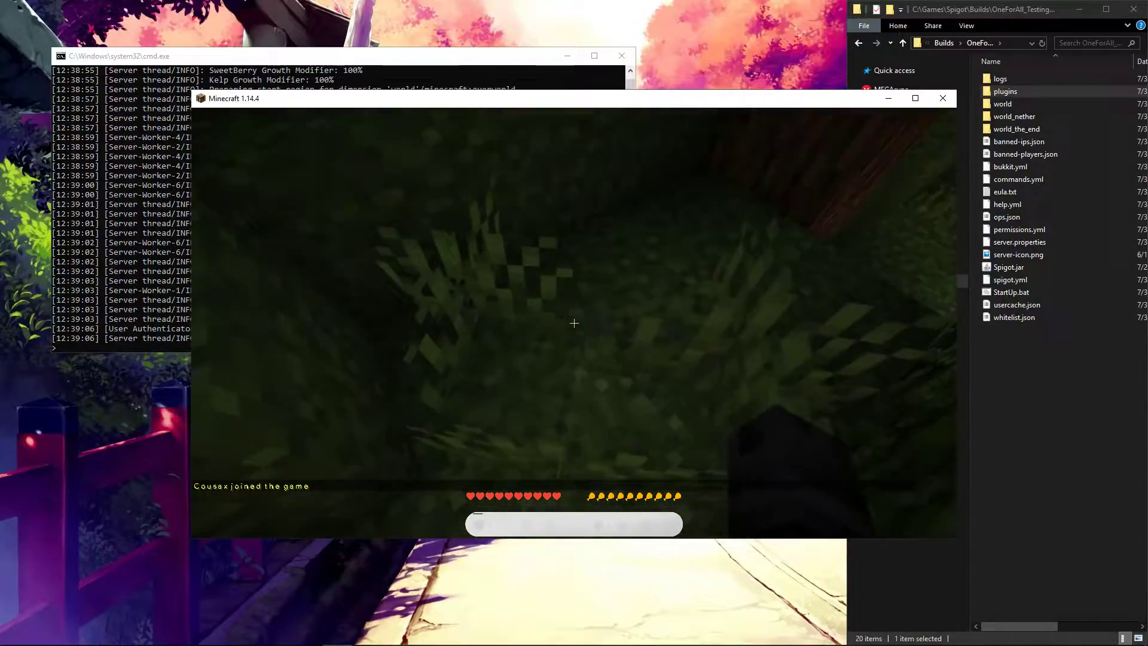
Set the own game mode to creative with the command /gamemode creative.
key(slash)
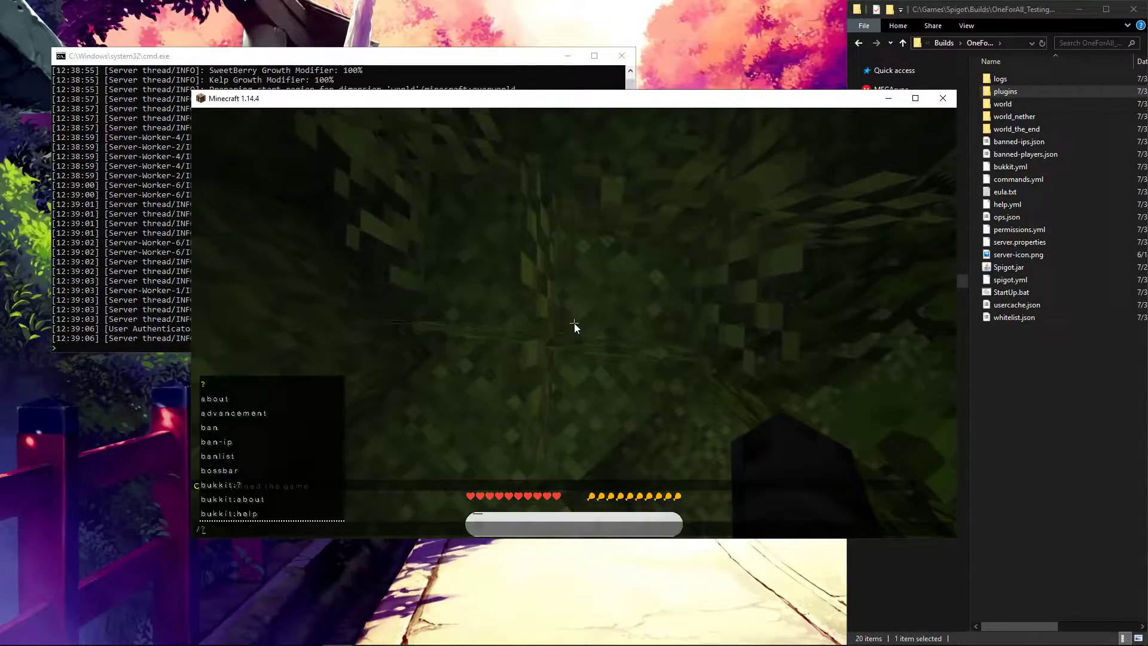
text(gamemode creative)
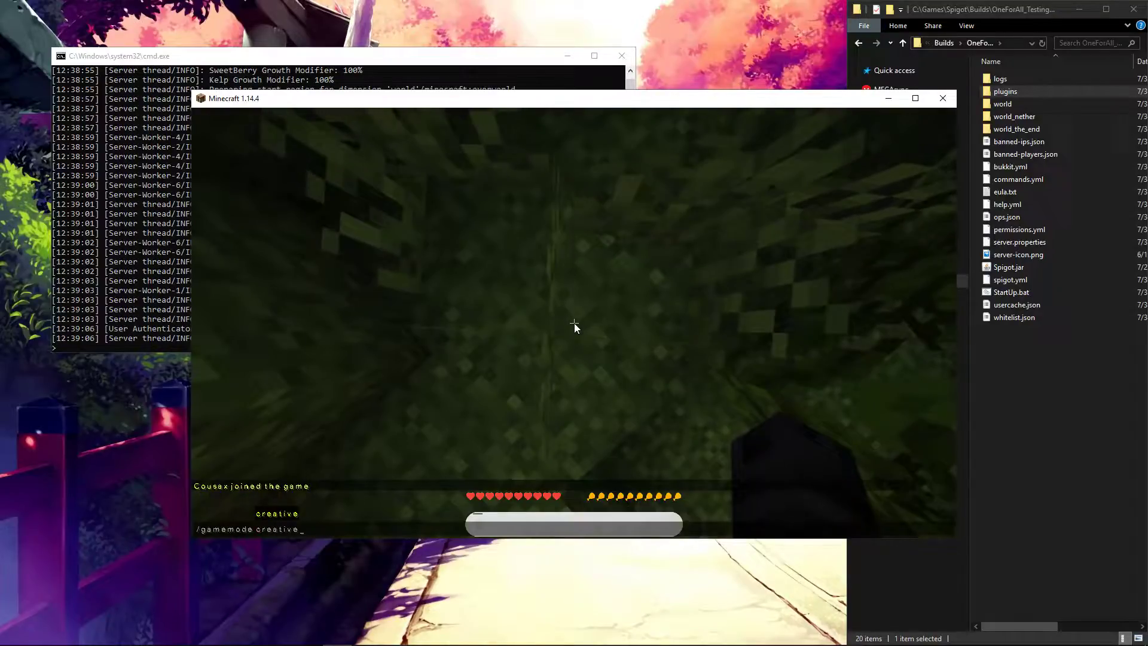
key(Return)
Break the blocks underfoot and fly out of the bushes to the open grassland.
click(574, 323)
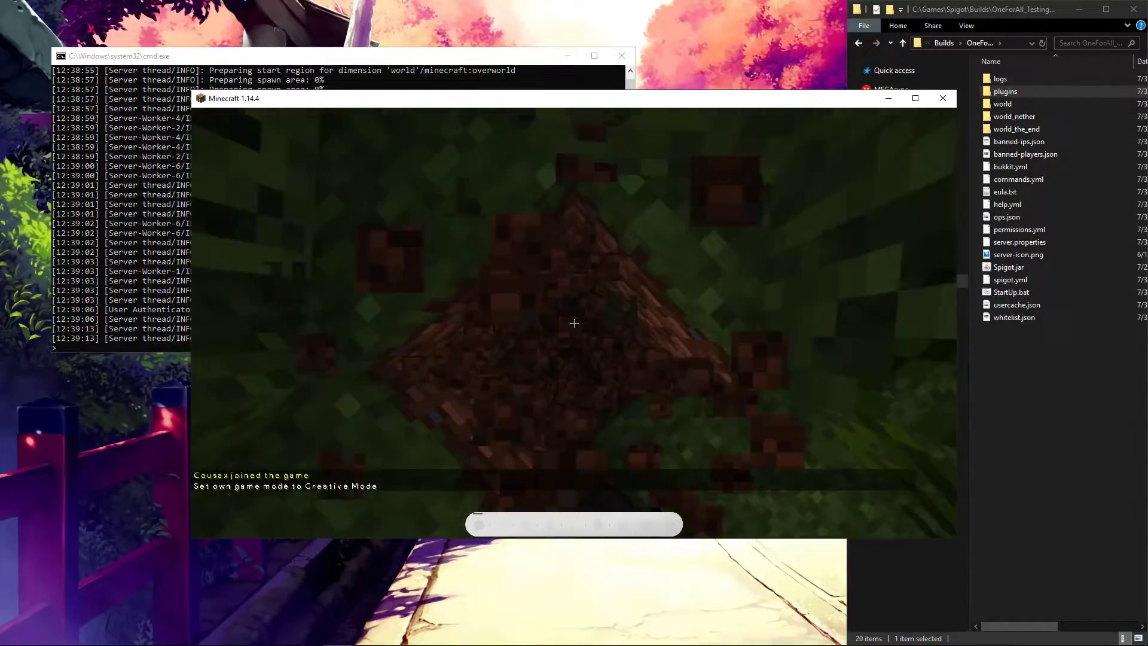
click(574, 323)
key(space)
key(space)
key(w)
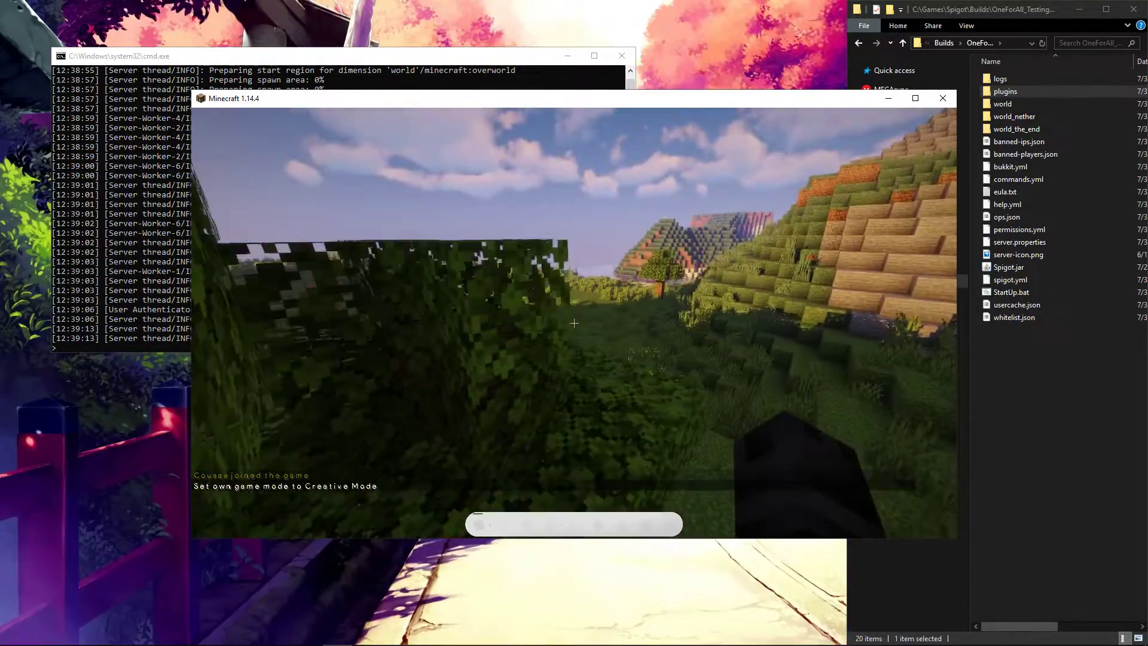
key(w)
key(space)
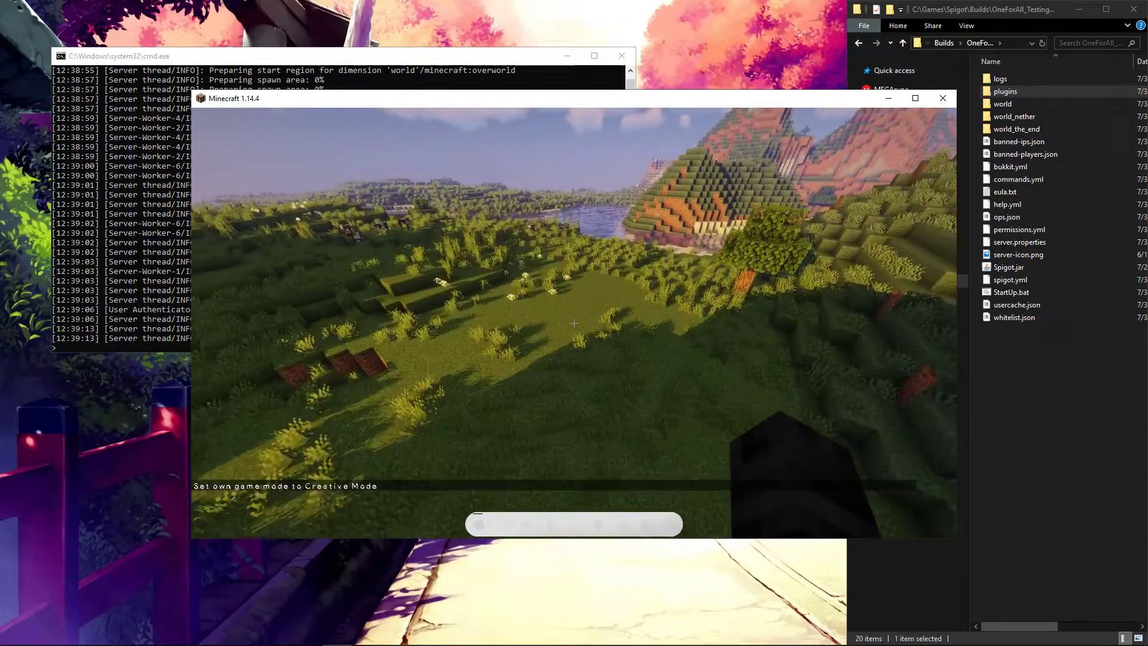
Land on the grassland and dig a vertical shaft straight down through the bedrock layer.
key(shift)
click(574, 323)
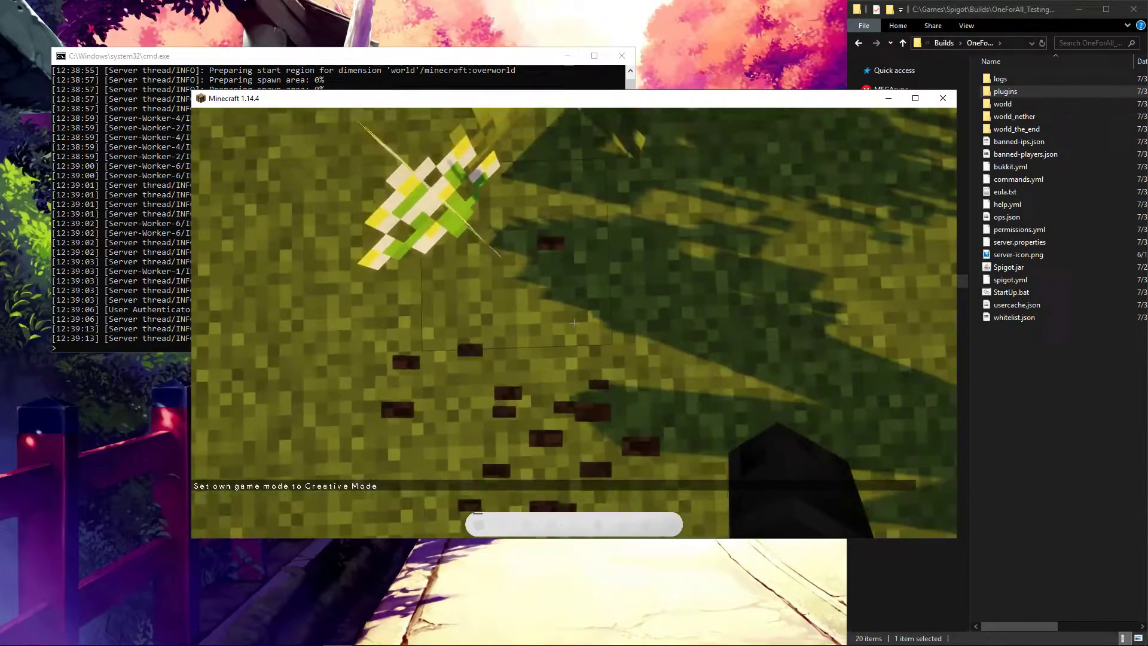
click(574, 323)
click(575, 323)
click(574, 323)
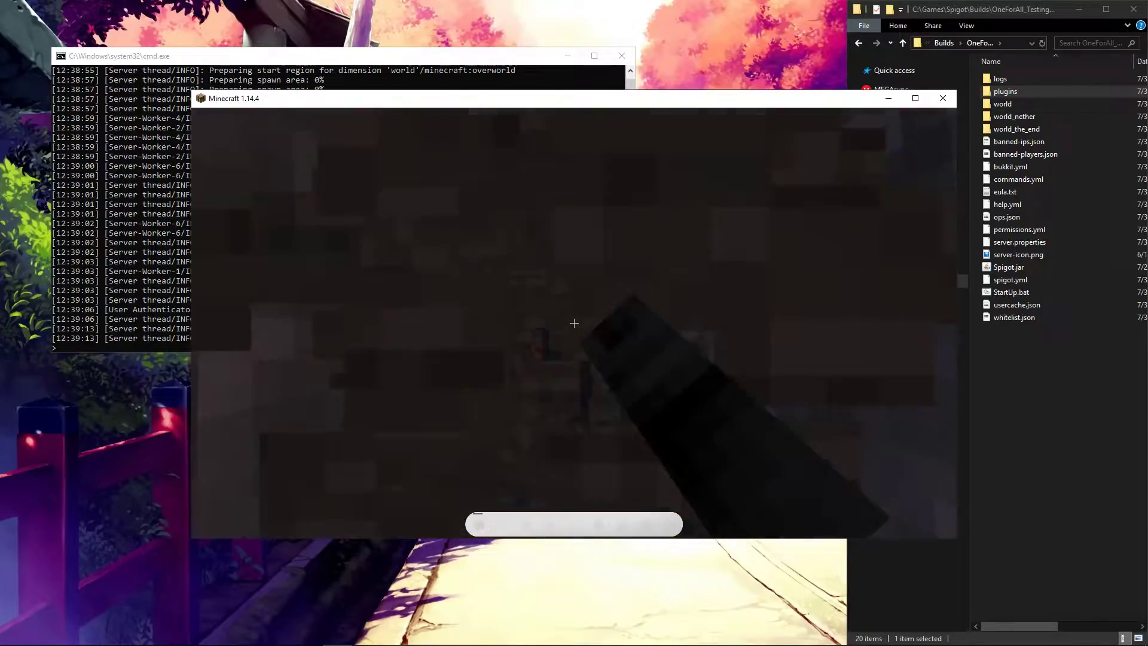
click(574, 323)
click(574, 323)
click(574, 323)
click(574, 323)
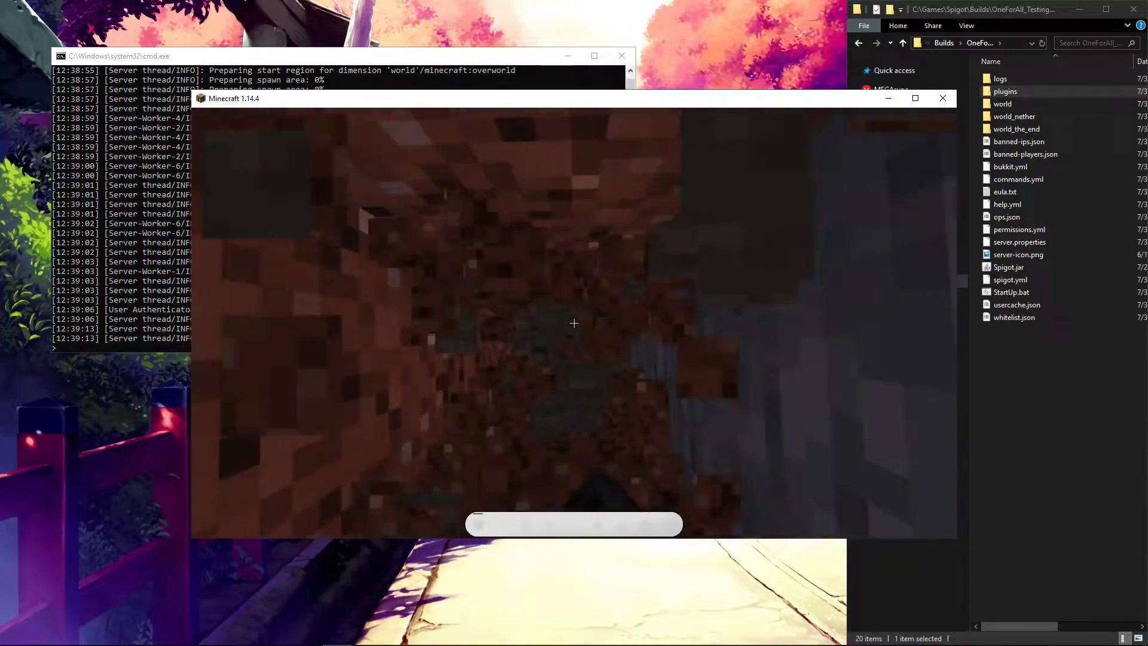
click(574, 323)
click(574, 323)
click(574, 323)
click(574, 323)
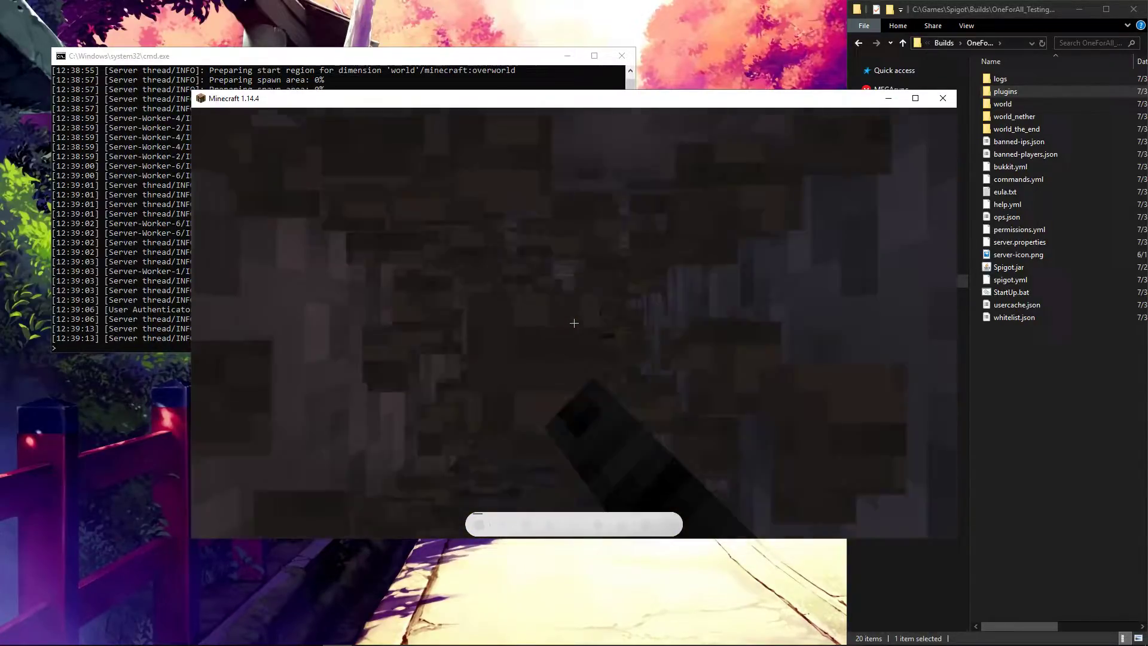
click(575, 323)
click(574, 323)
click(574, 323)
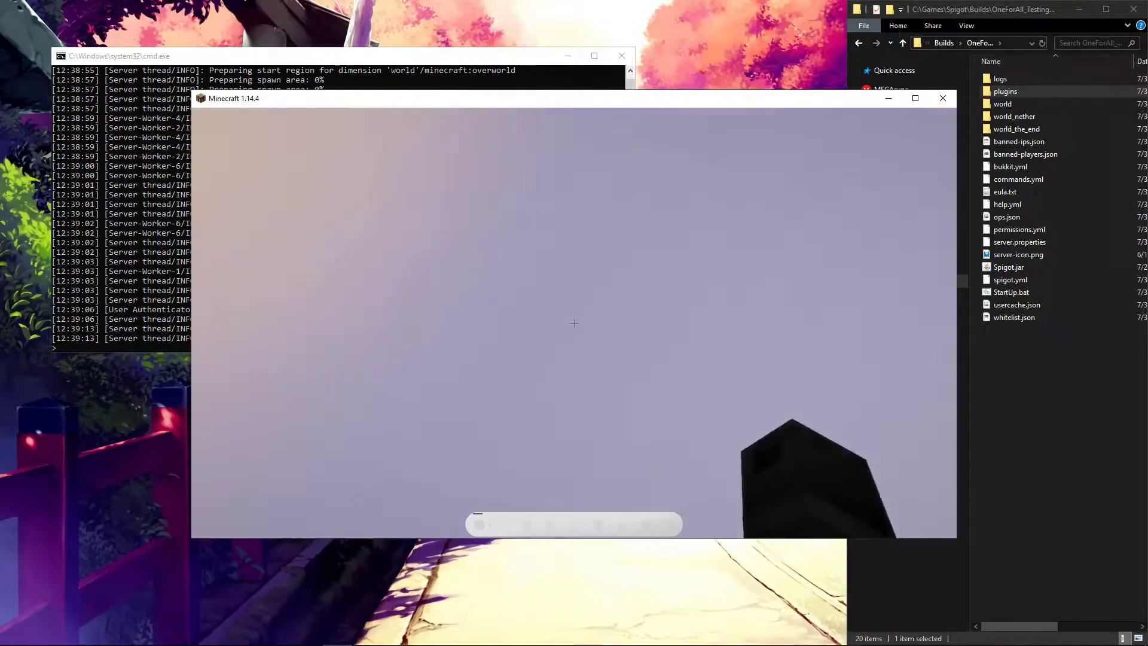
Fly back up from the void and break into the surrounding bedrock to examine how its layers are generated.
key(space)
key(space)
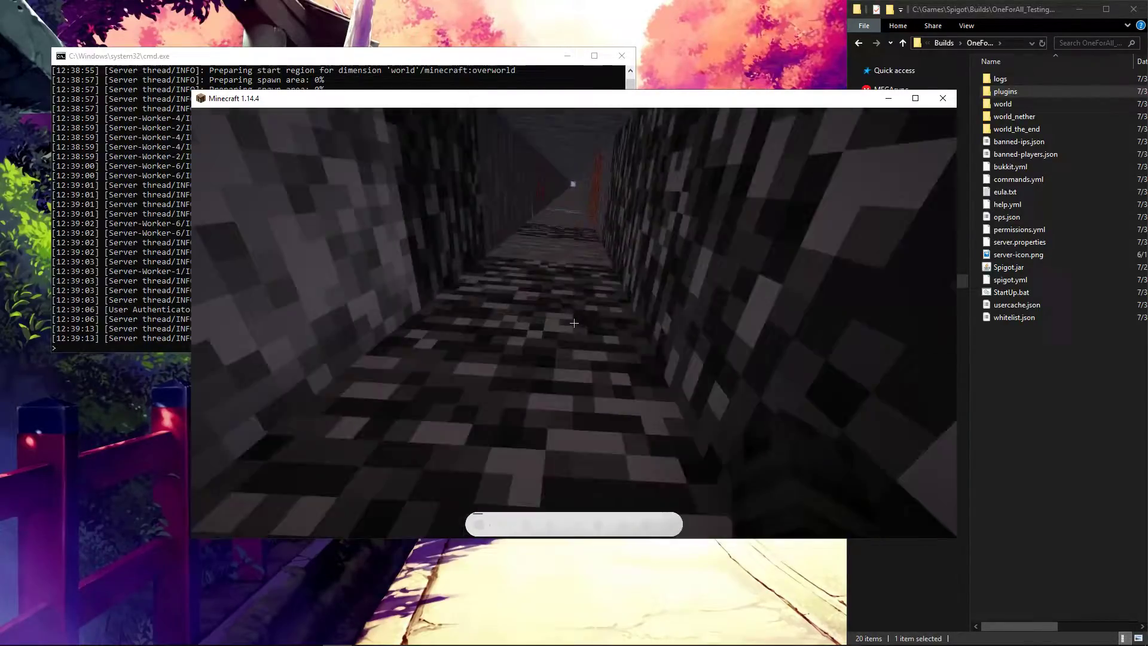
click(575, 322)
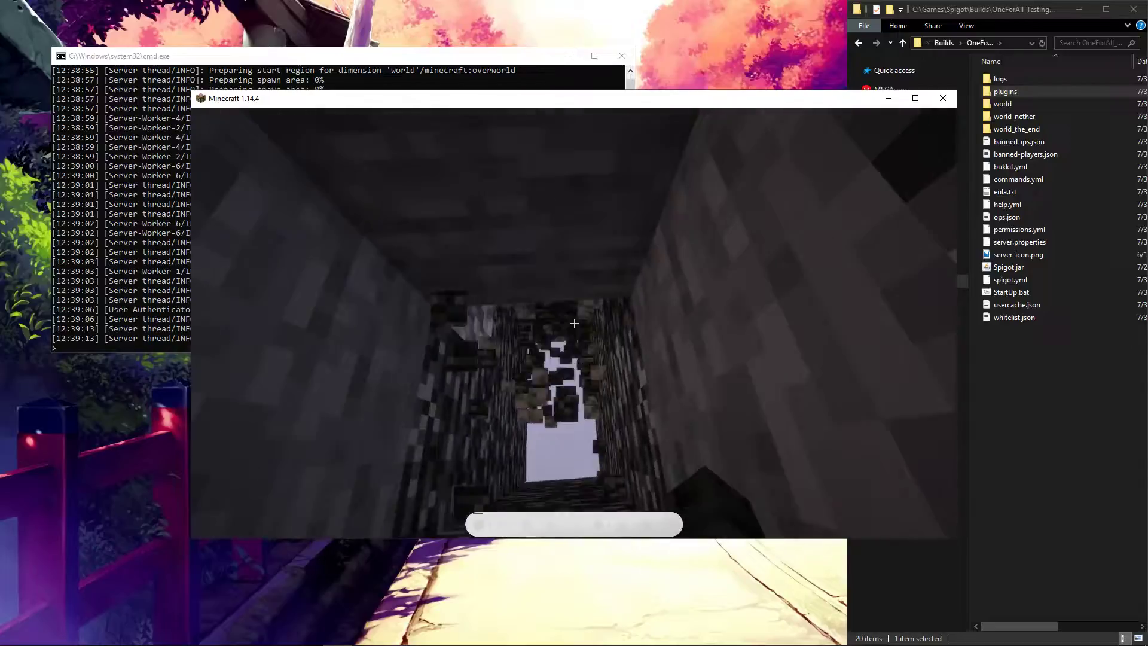
click(574, 322)
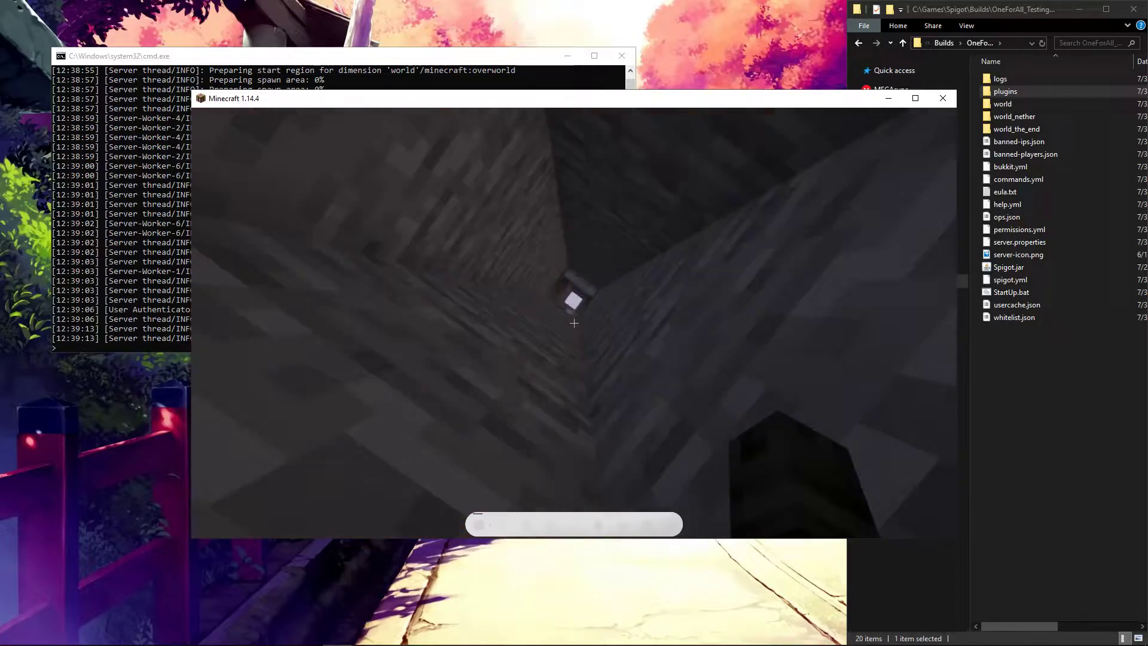
key(space)
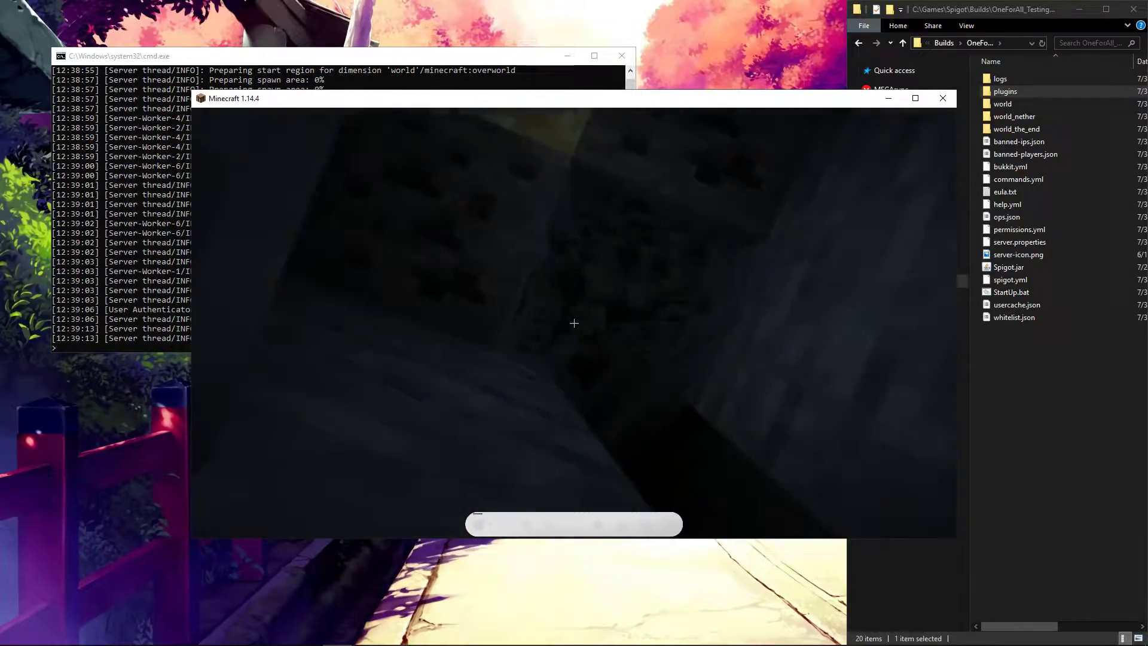
click(574, 322)
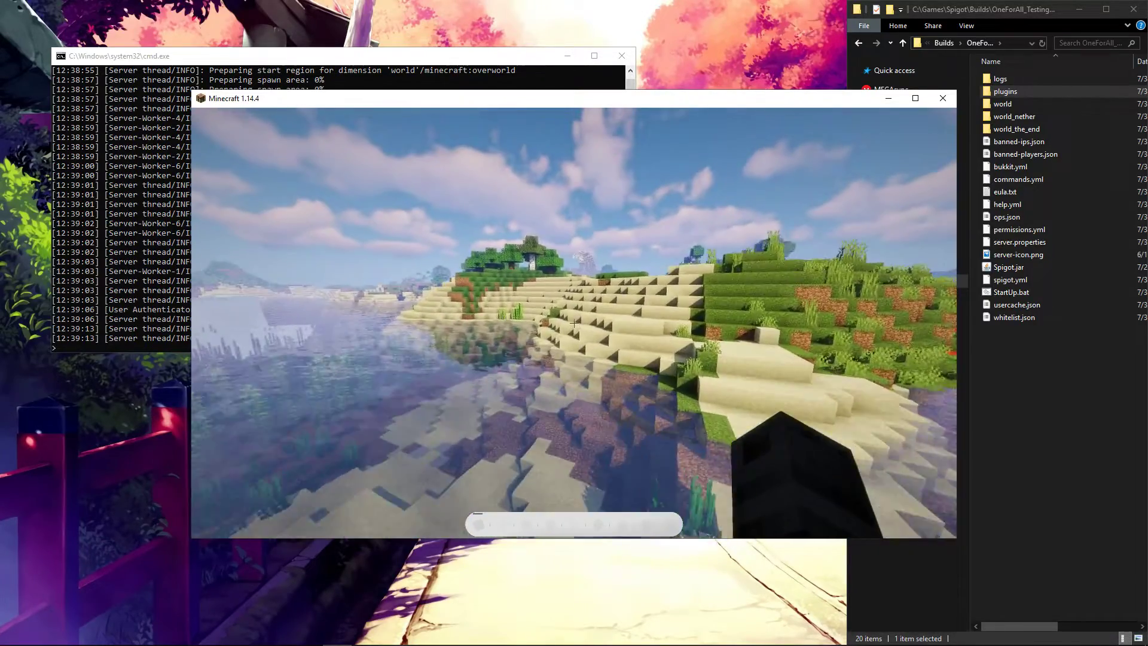
Fly over the sandy shore and across the grassland to survey the terrain.
key(w)
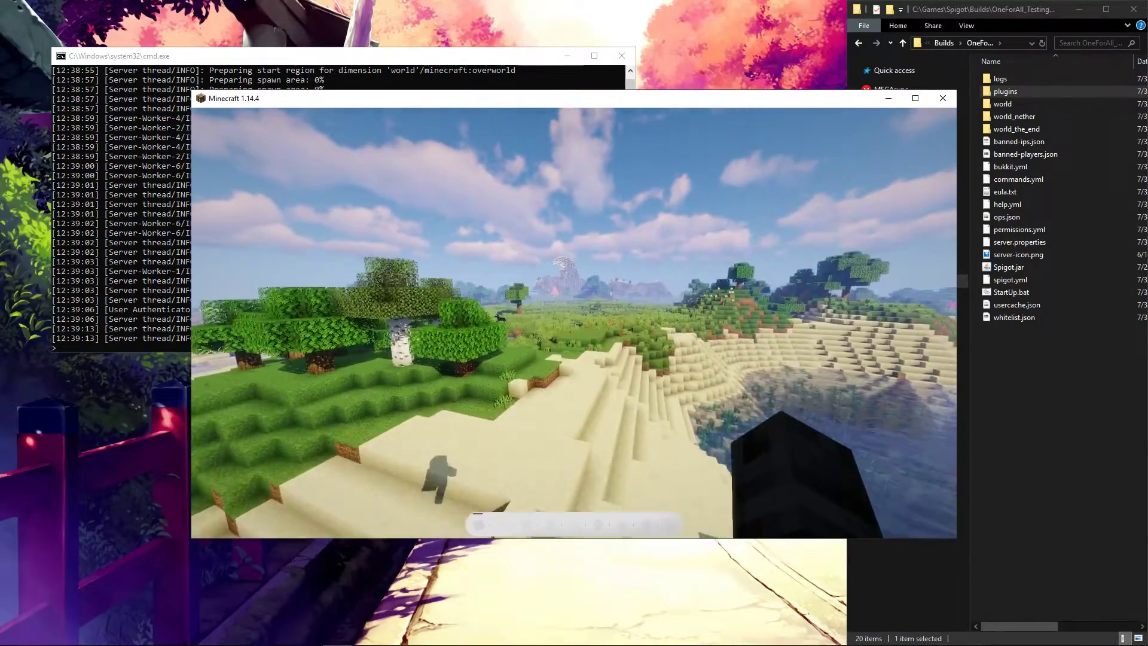
key(w)
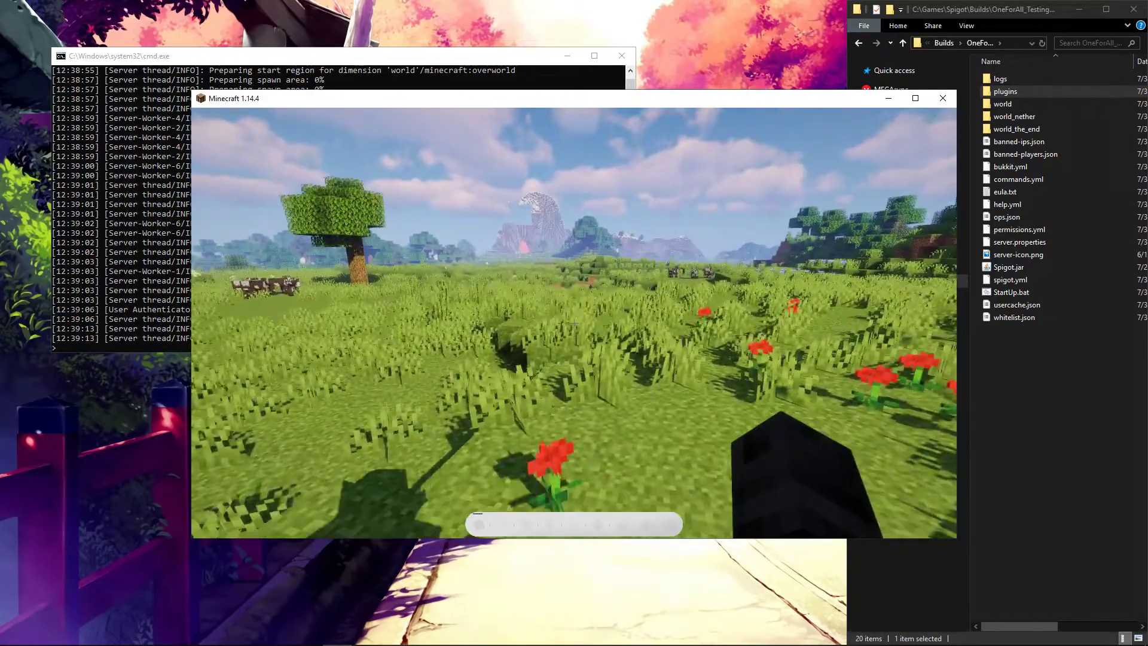
key(w)
key(space)
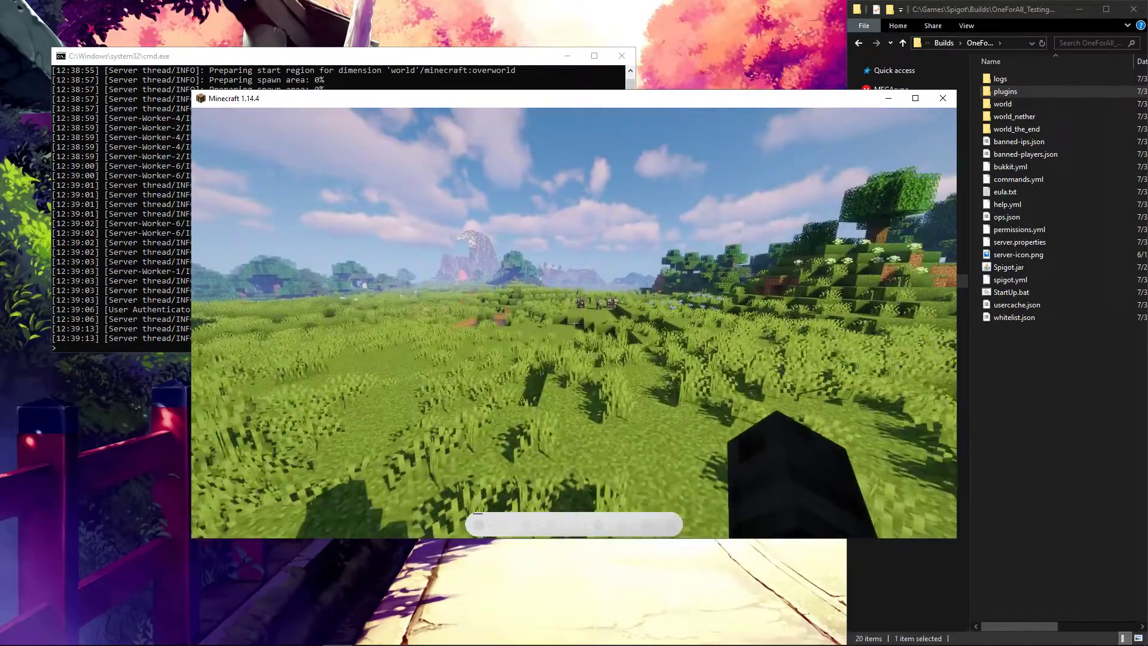
key(w)
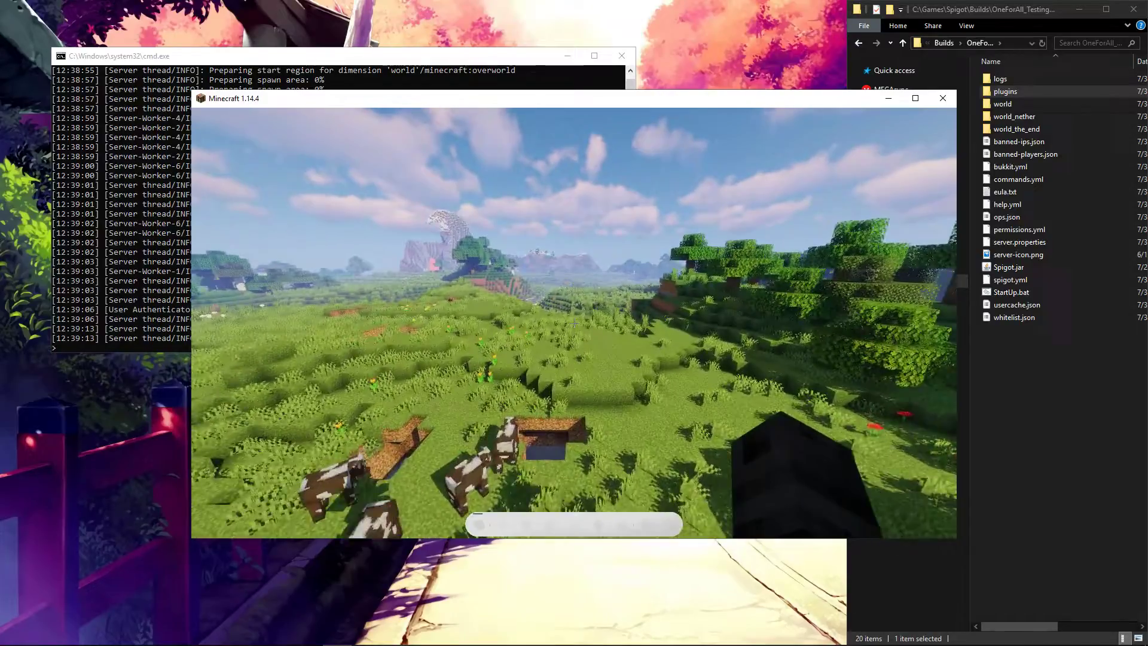
key(w)
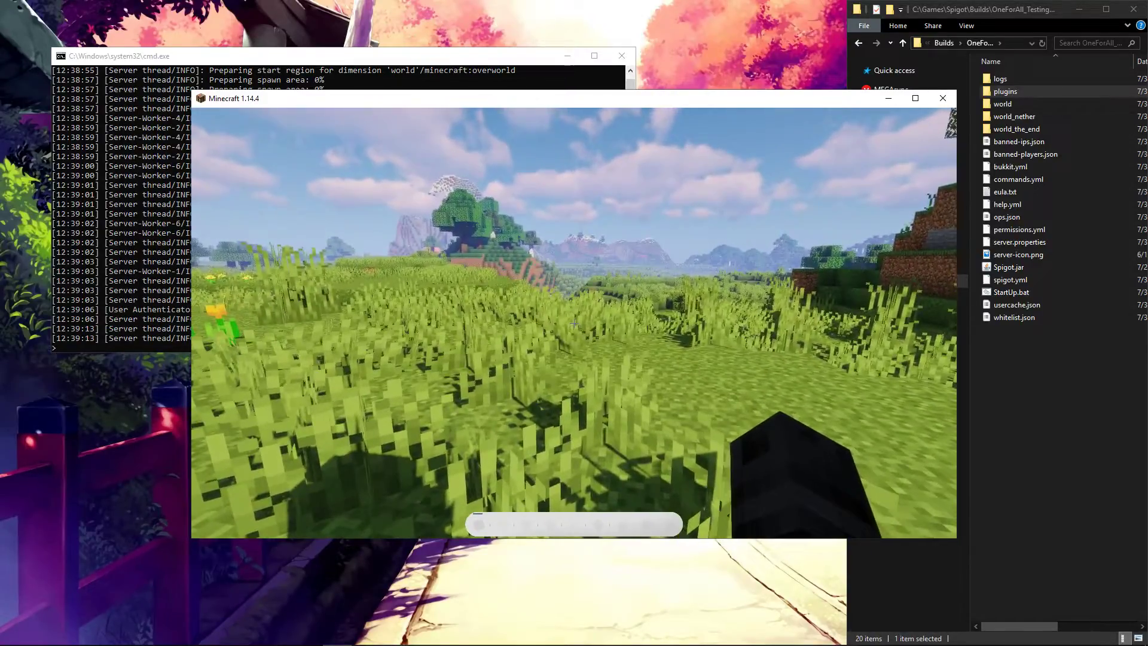
Pause the game, shut down the server with the stop command in its console, and return to the multiplayer server list.
key(Escape)
click(189, 292)
text(s)
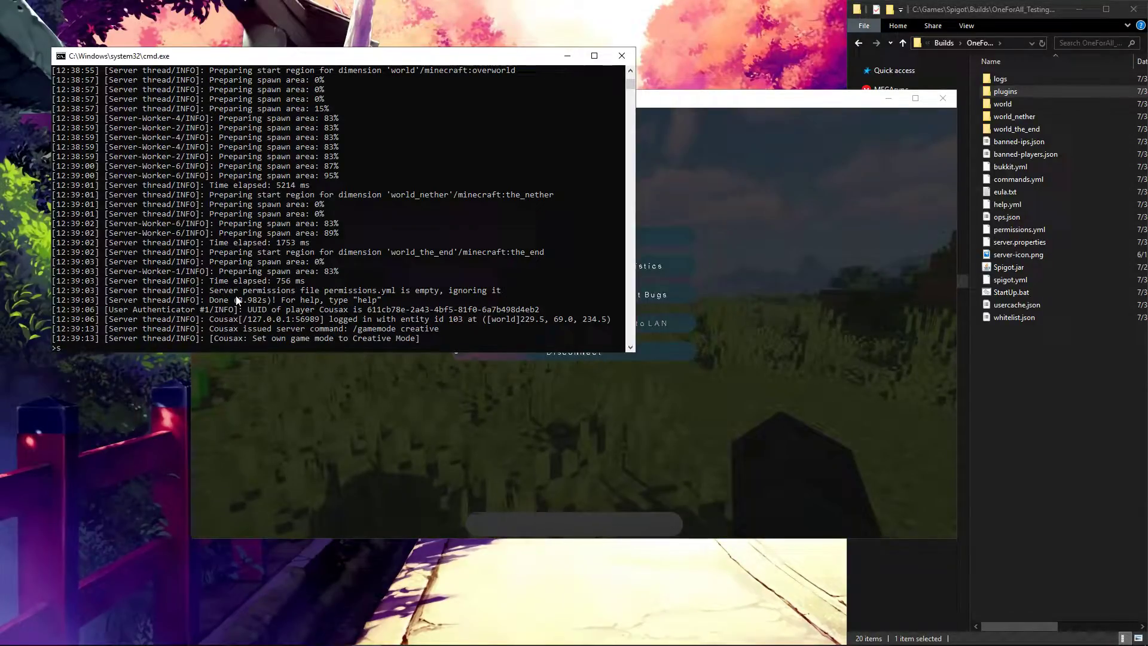
text(top)
key(Return)
click(673, 369)
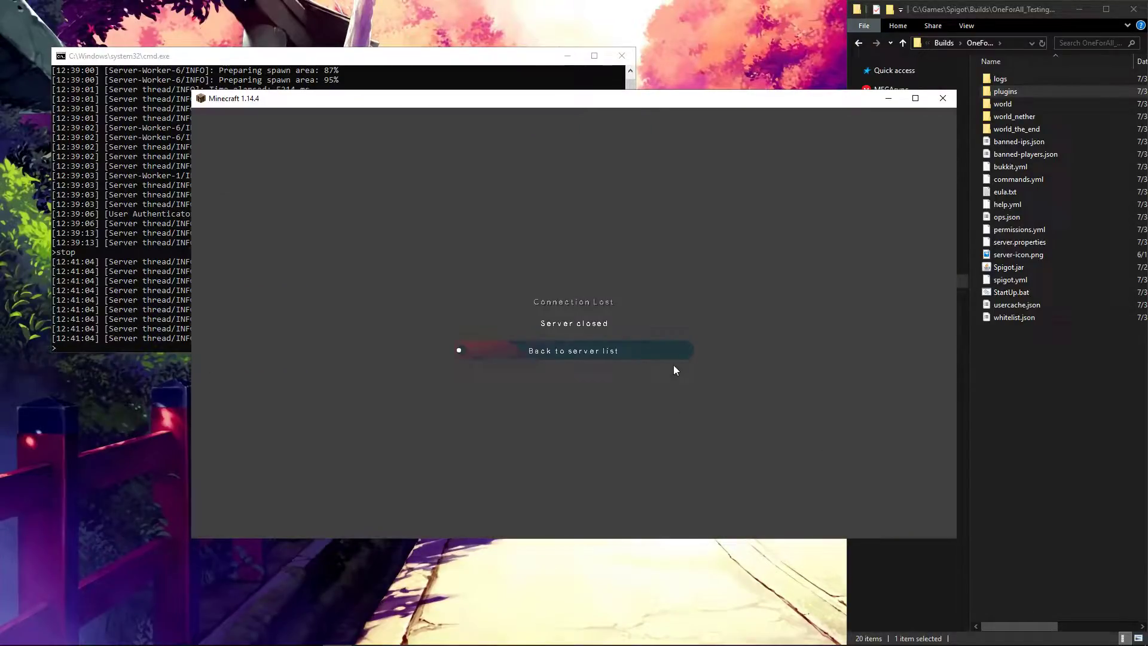
click(643, 352)
Delete the world, world_nether and world_the_end folders from the server folder.
click(1110, 369)
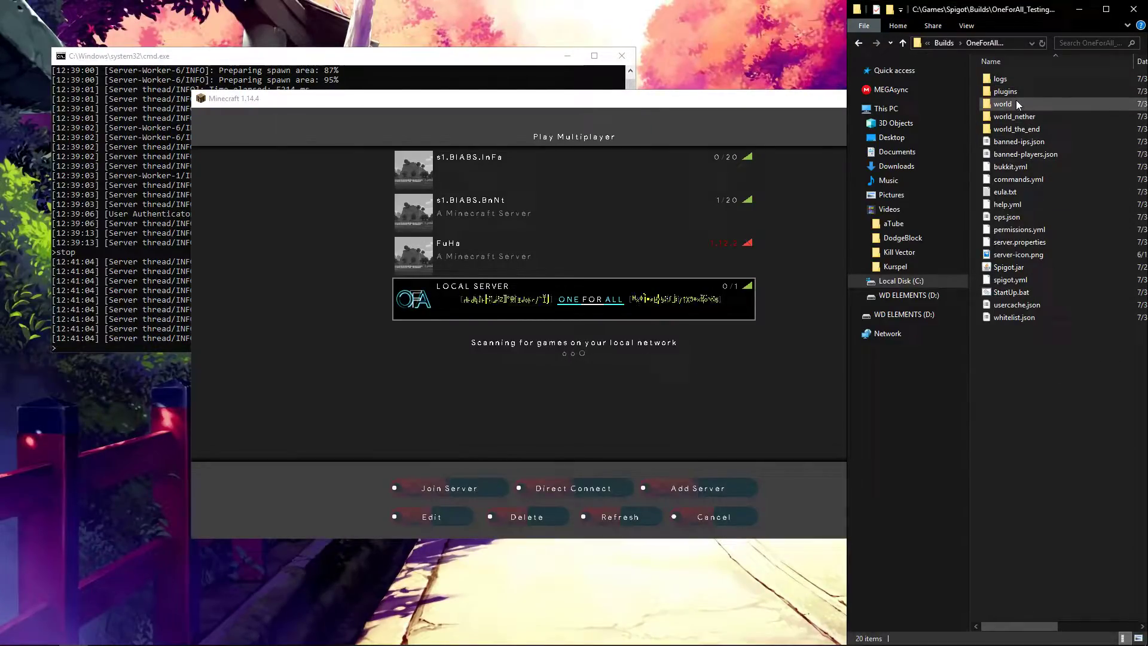
click(1018, 105)
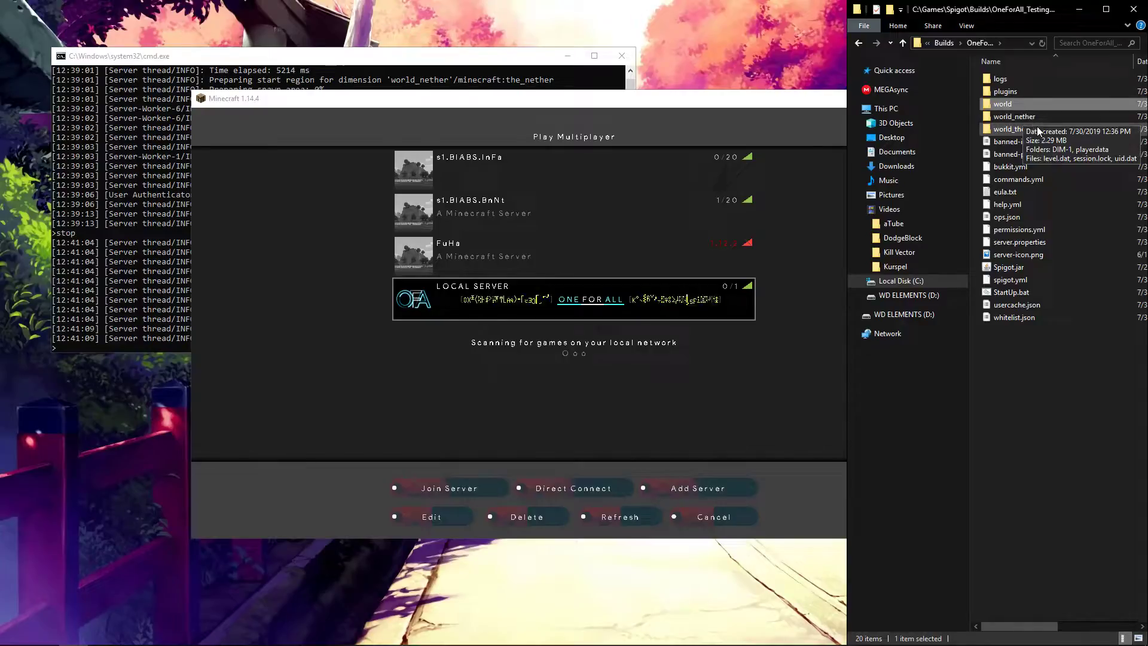
ctrl+click(1038, 118)
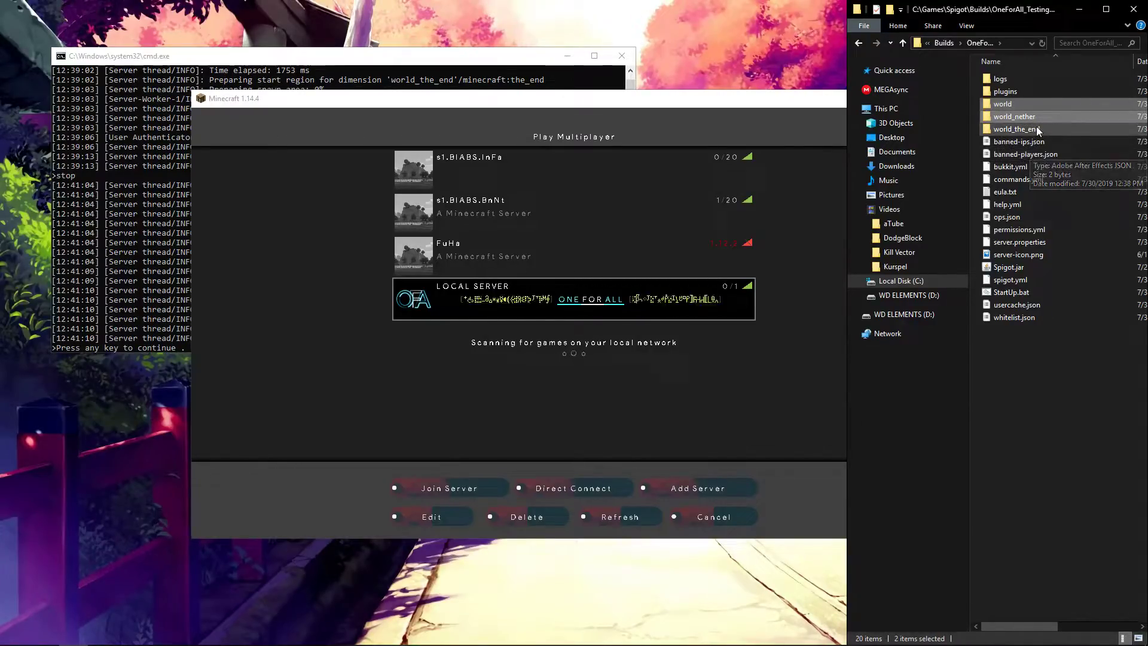
ctrl+click(1037, 129)
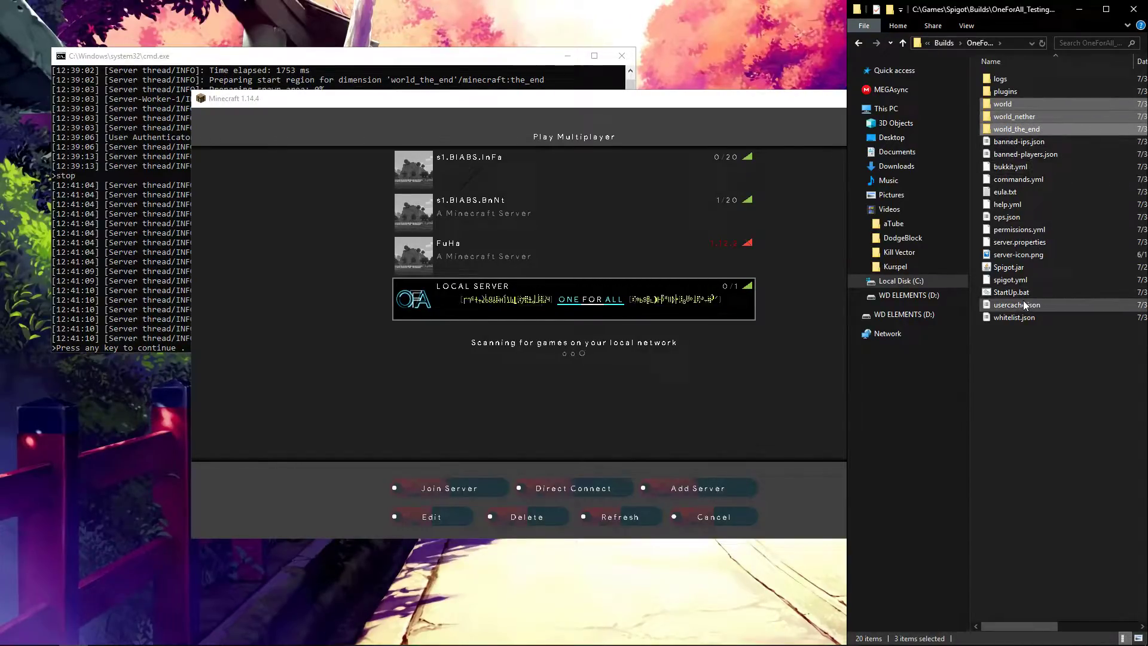
key(Delete)
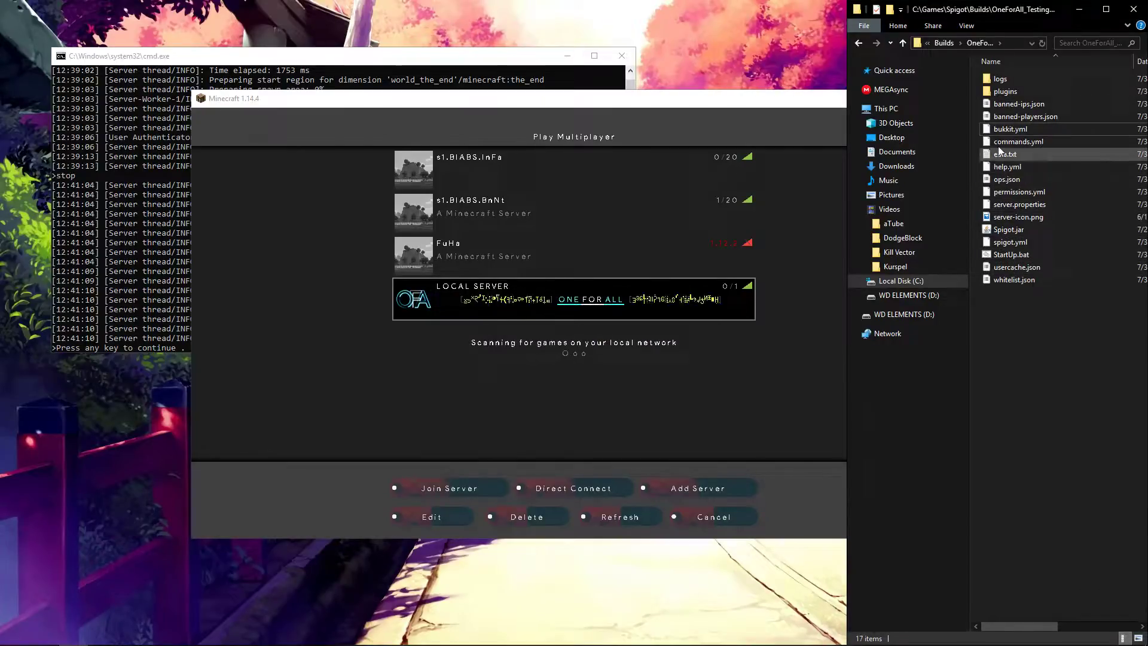
Open config.yml from the FlatBedrock folder inside plugins in Sublime Text.
double_click(1023, 91)
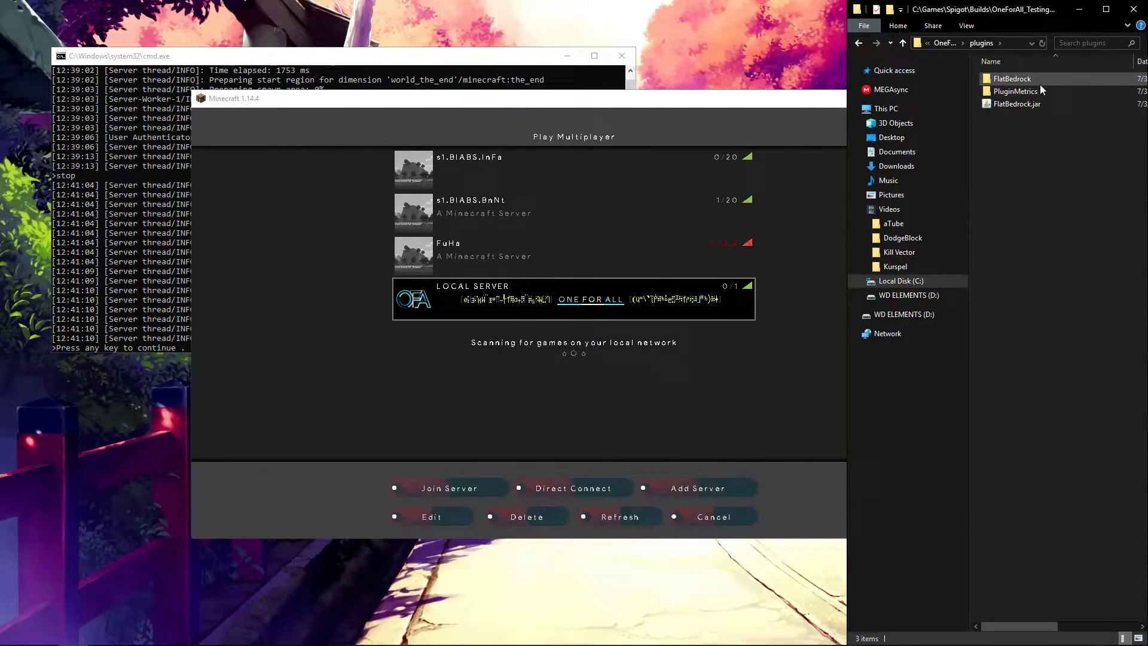
double_click(1027, 81)
click(1018, 78)
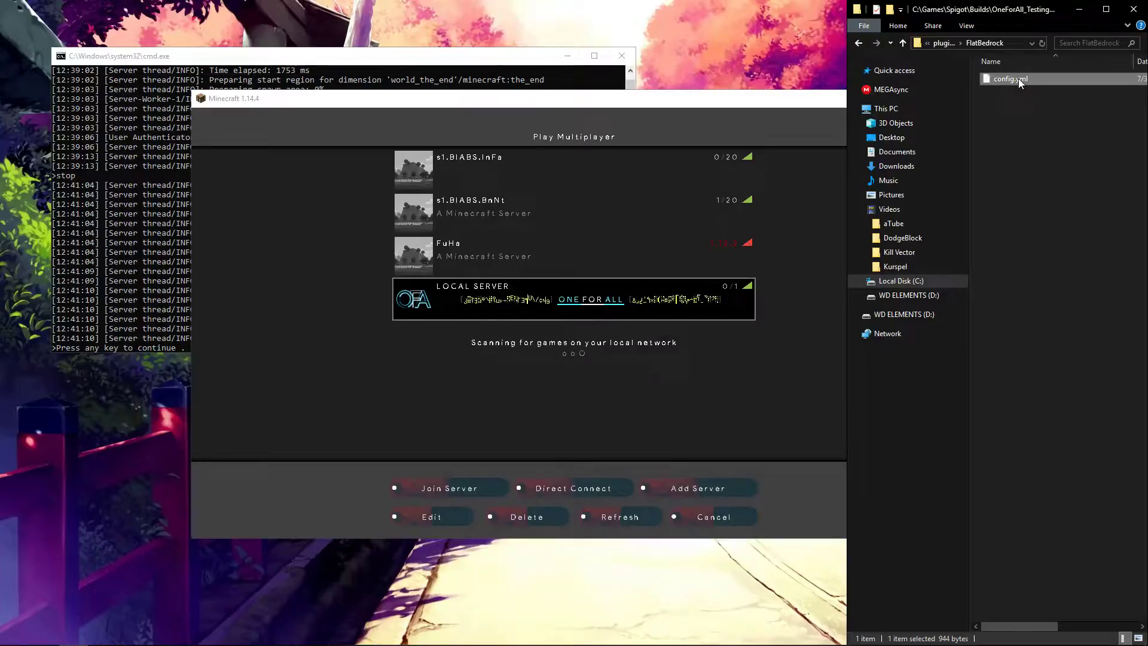
right_click(1018, 78)
click(1043, 102)
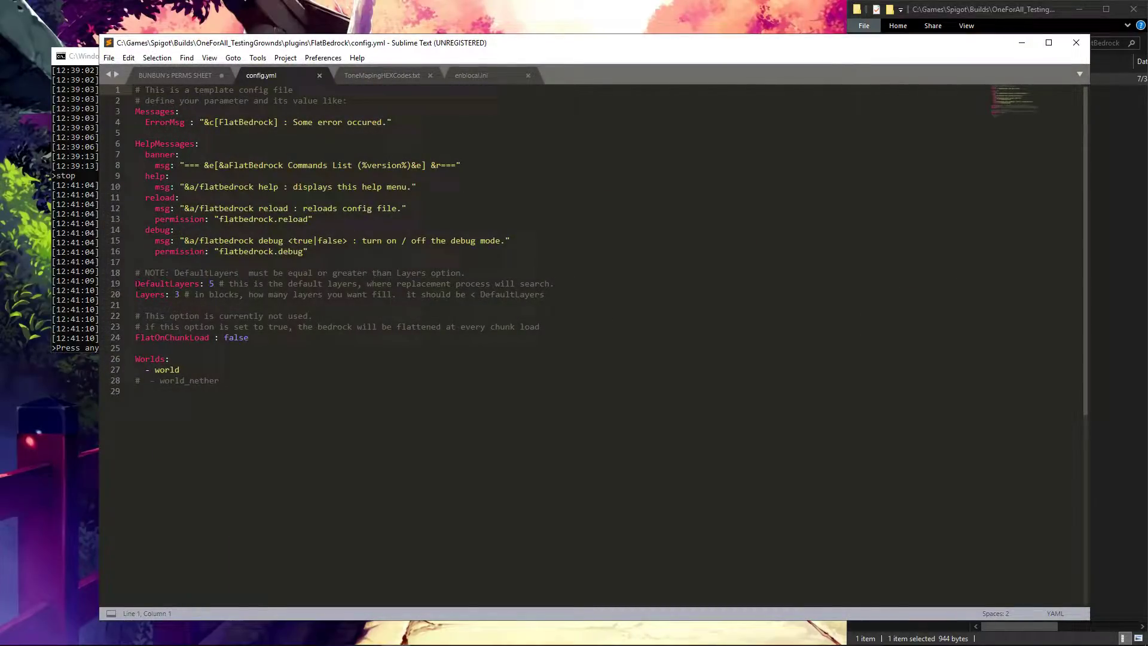
Set the DefaultLayers value to 6 in config.yml.
drag(137, 286, 137, 294)
click(257, 283)
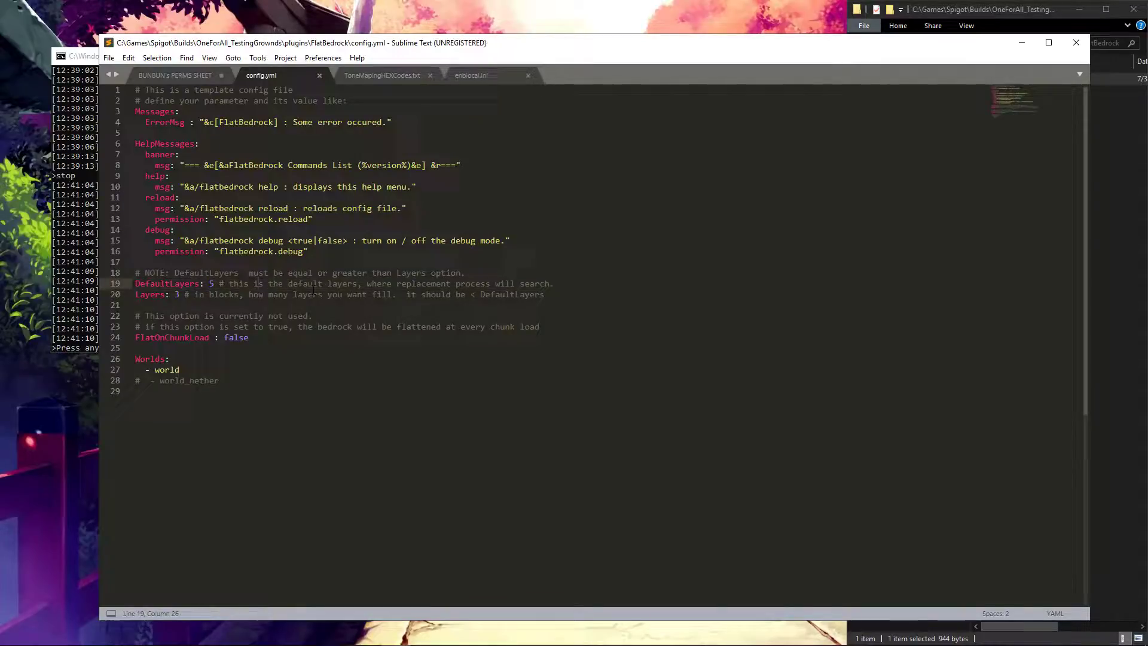
drag(555, 283, 135, 283)
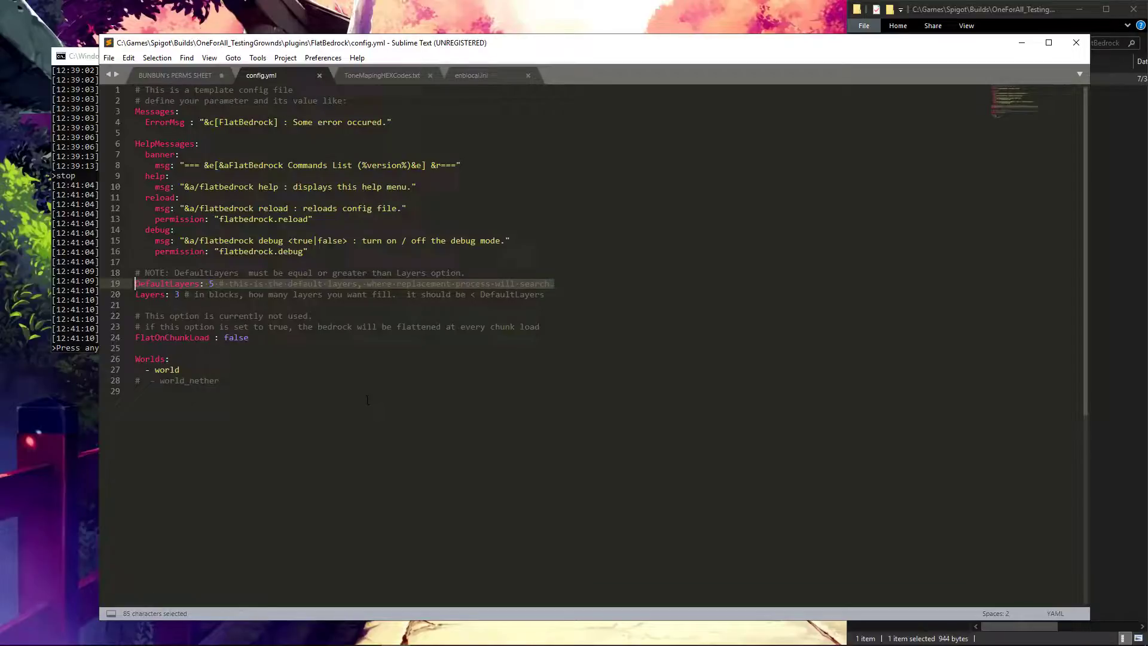
click(214, 283)
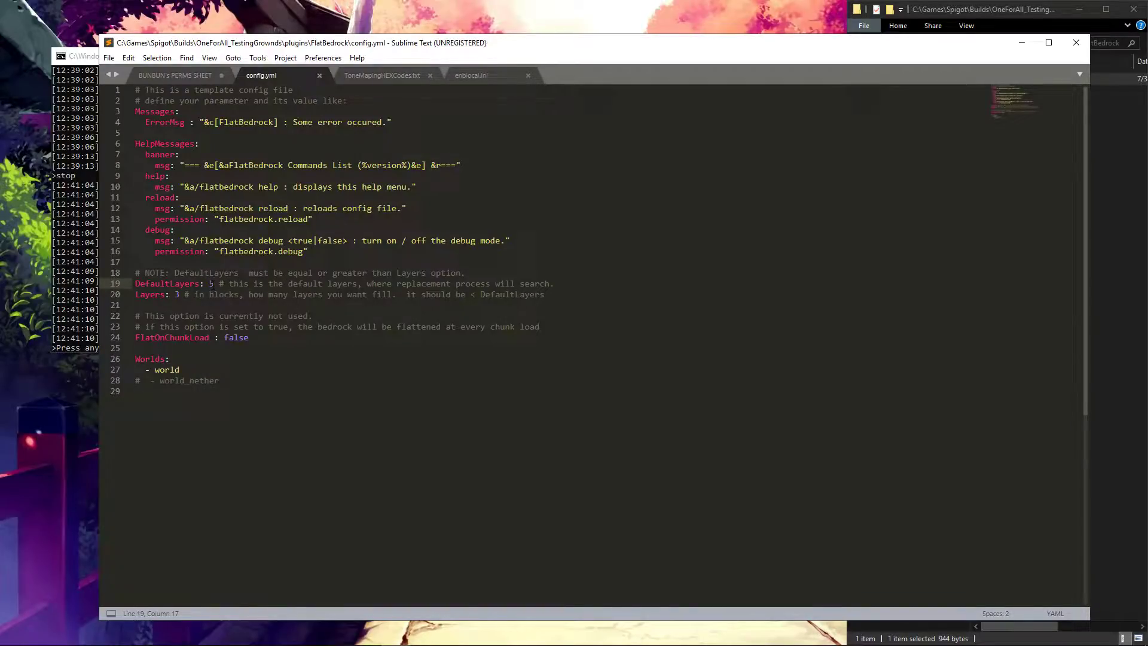
key(BackSpace)
text(6)
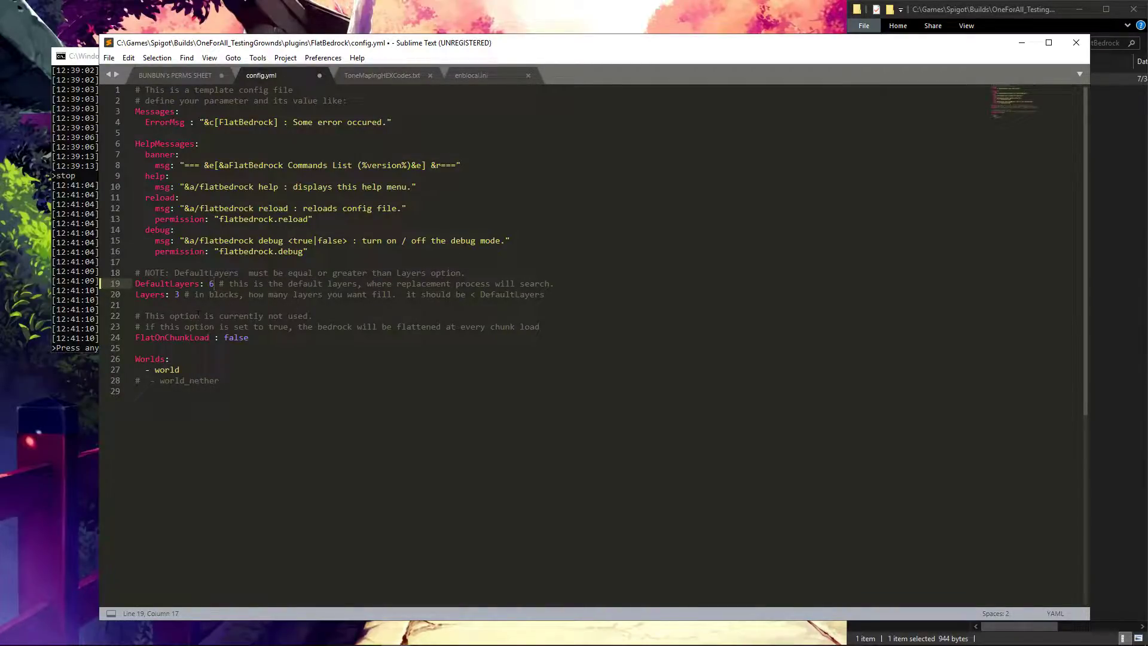
Set Layers to 1 and uncomment the world_nether entry in the Worlds list.
click(179, 294)
drag(180, 294, 175, 295)
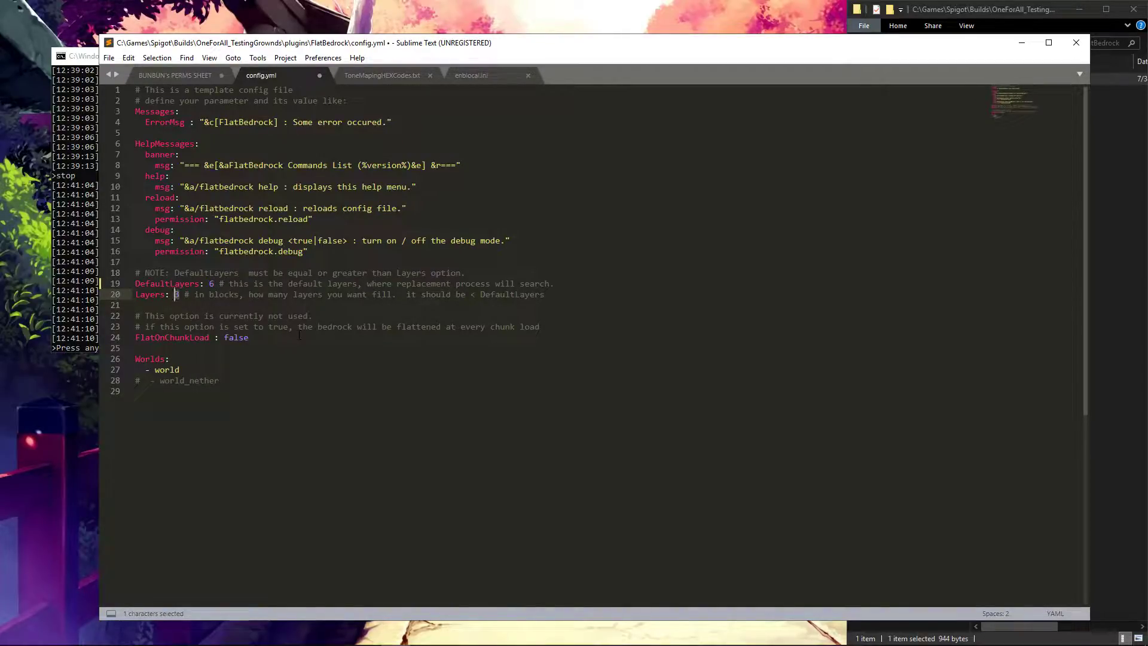
text(1)
click(141, 381)
key(BackSpace)
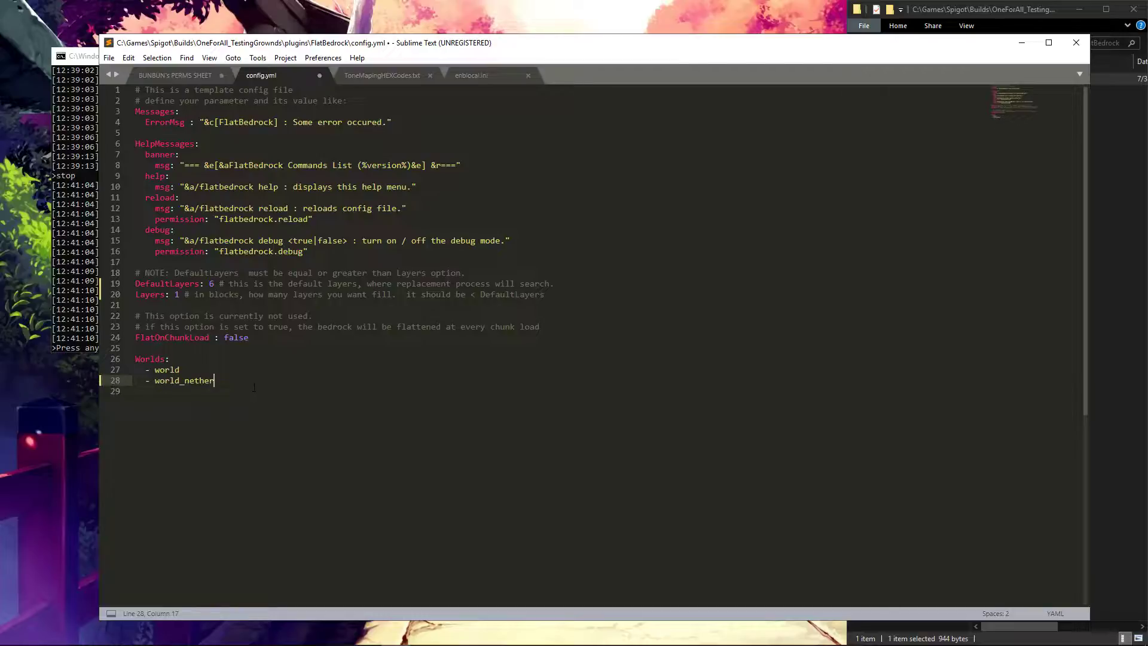
Set the Layers value to 3 and return it to 1.
click(175, 295)
key(Delete)
text(3)
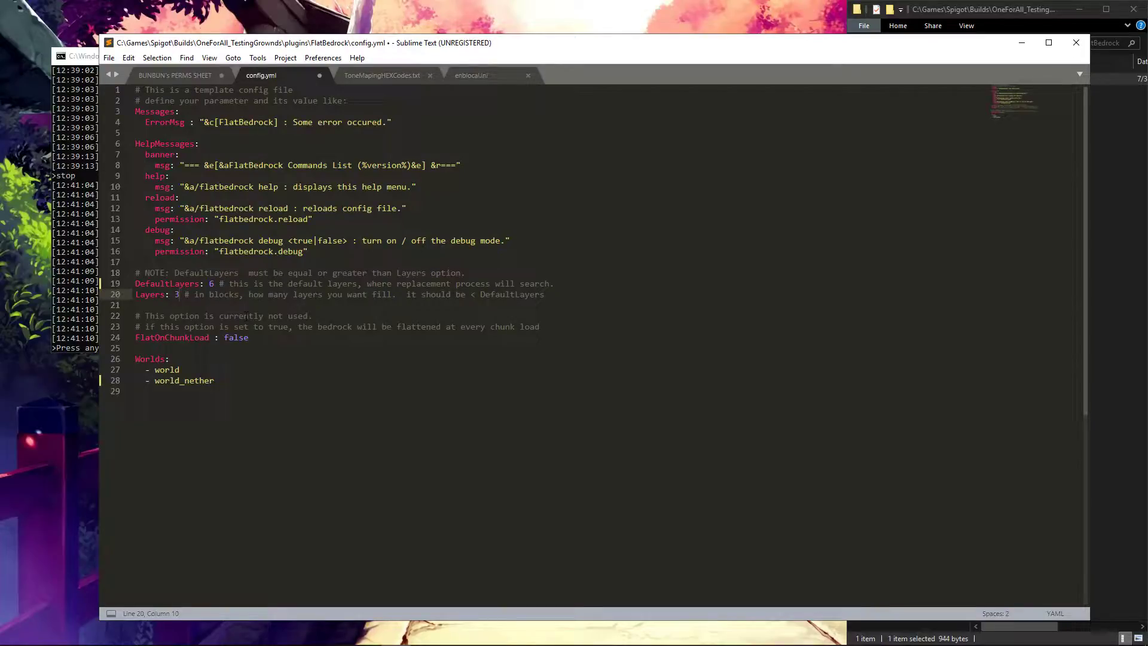
key(BackSpace)
text(1)
Save the edited config.yml and close the file and Sublime Text.
click(949, 26)
click(295, 414)
key(ctrl+s)
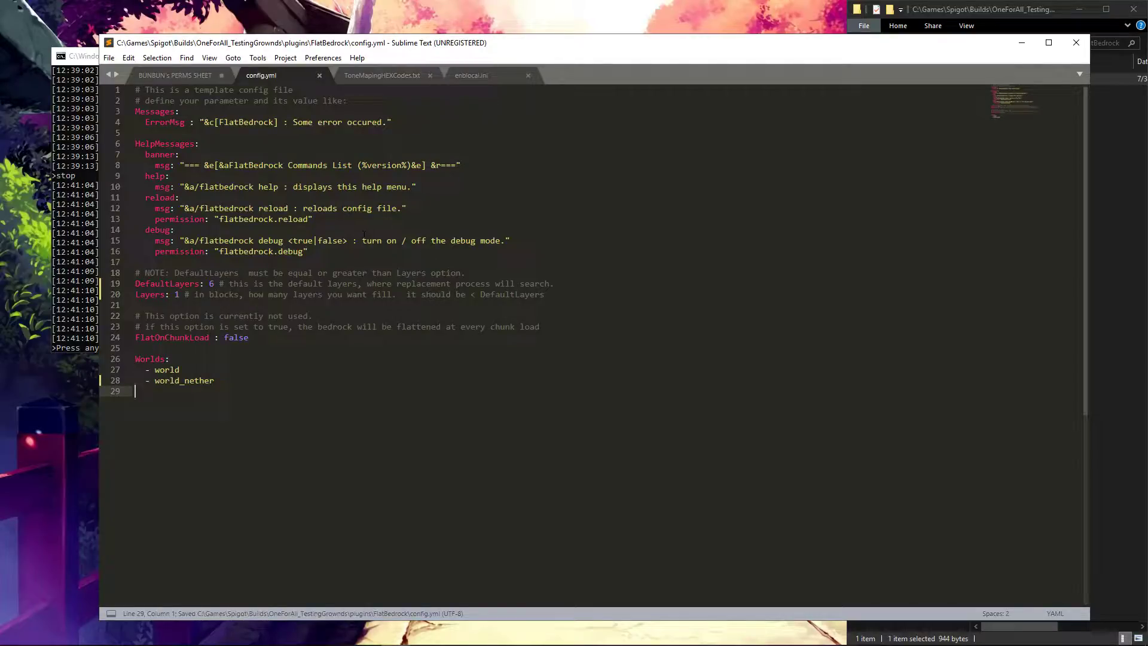
click(109, 55)
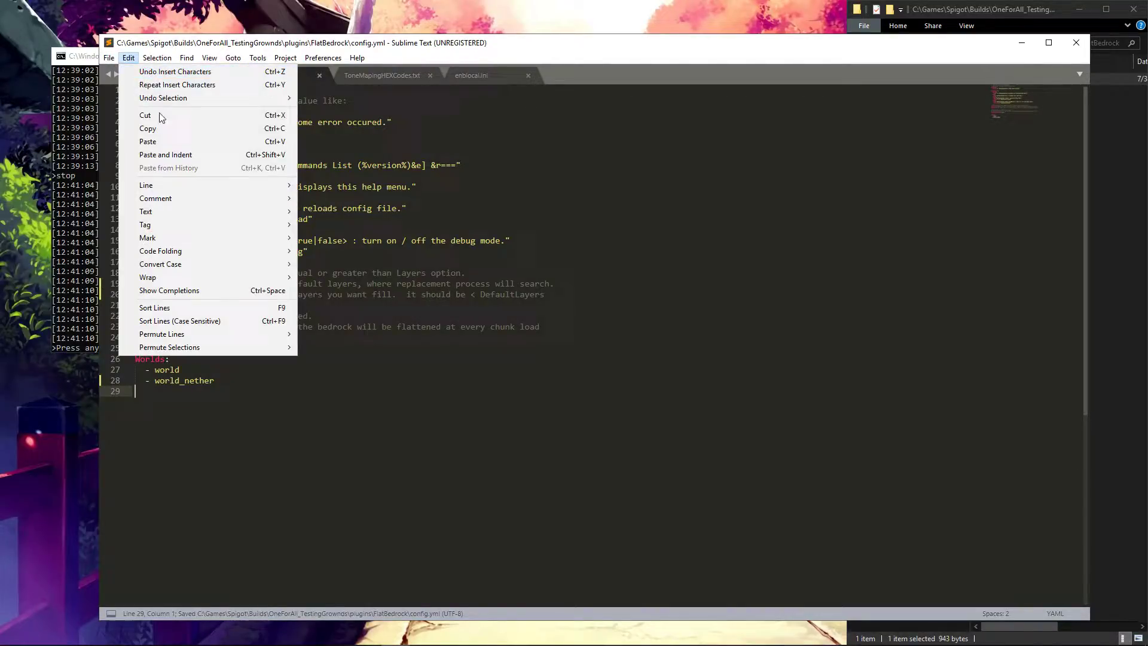
click(148, 152)
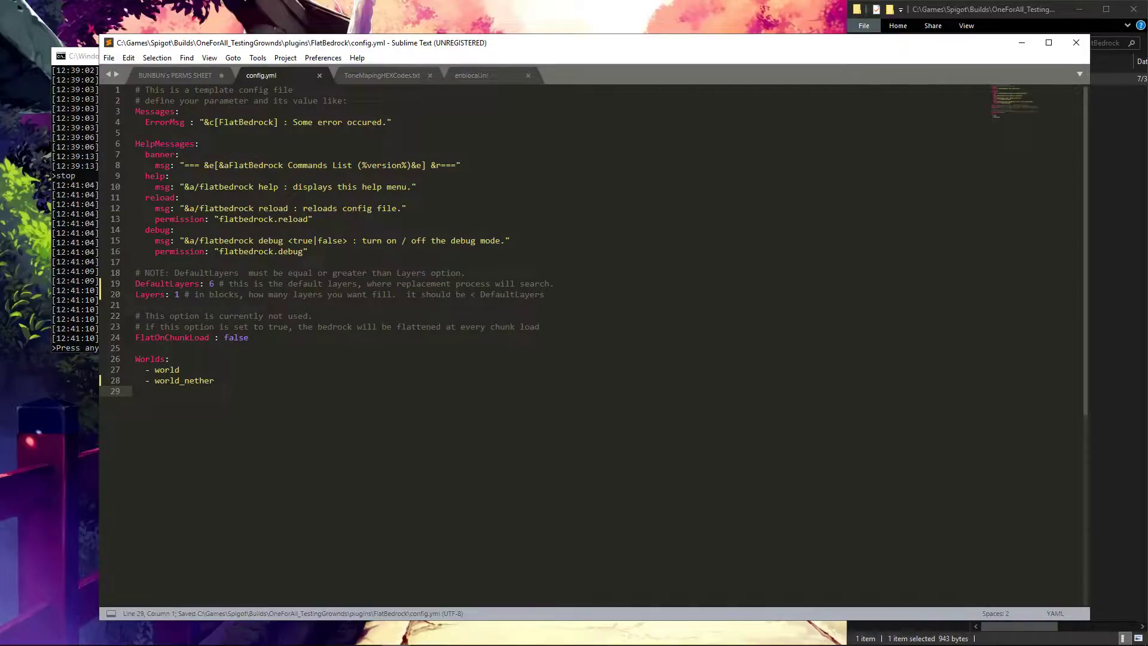
click(320, 75)
click(1076, 43)
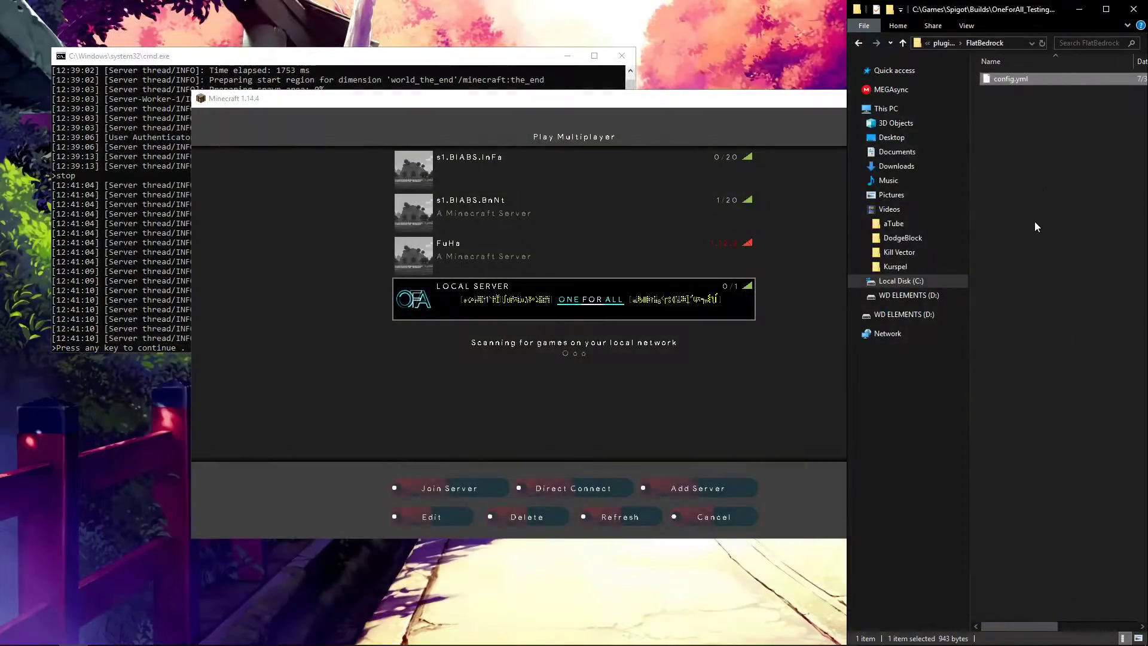
Return to the main server folder, dismiss the stopped server console, and start the server again with StartUp.bat.
click(901, 42)
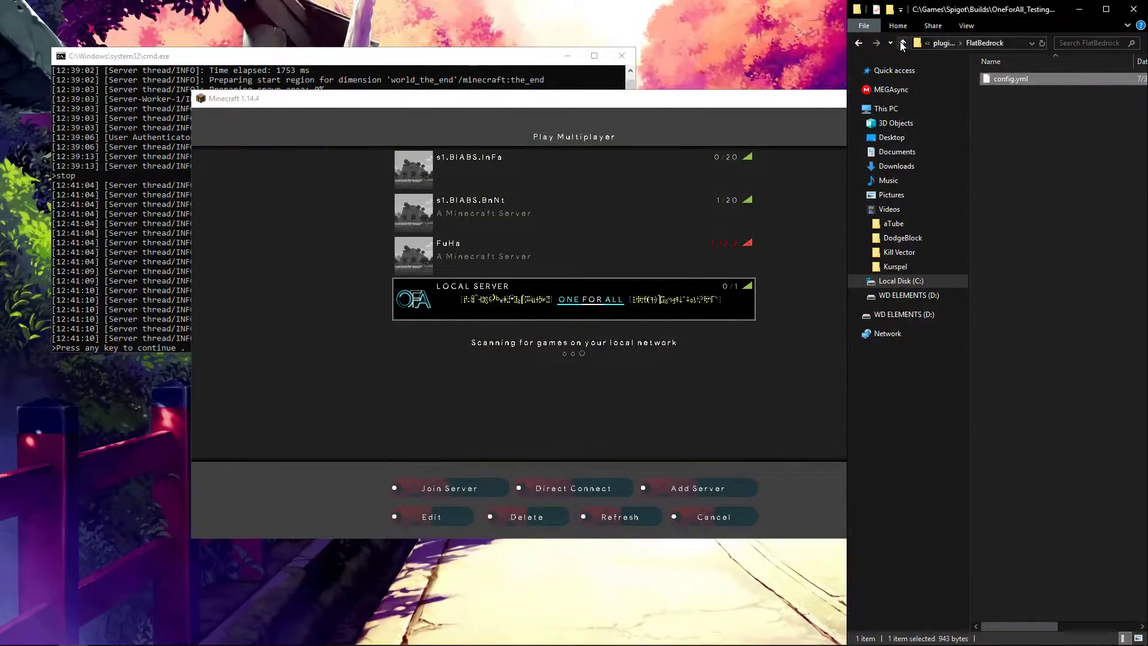
click(904, 42)
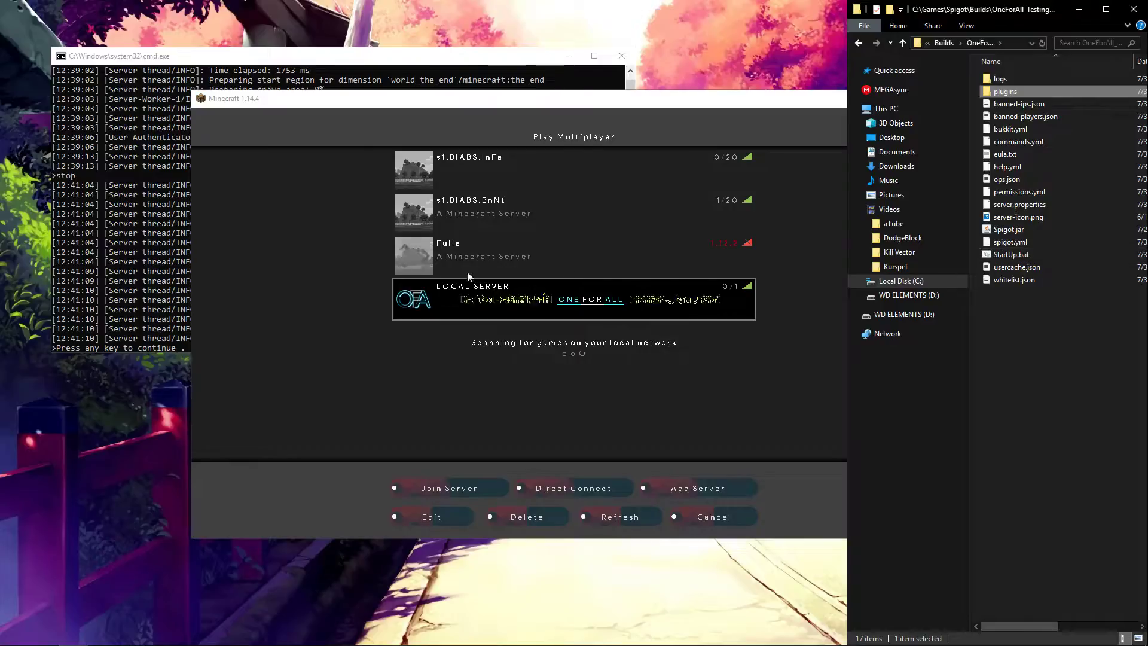
click(160, 264)
key(Return)
double_click(1012, 254)
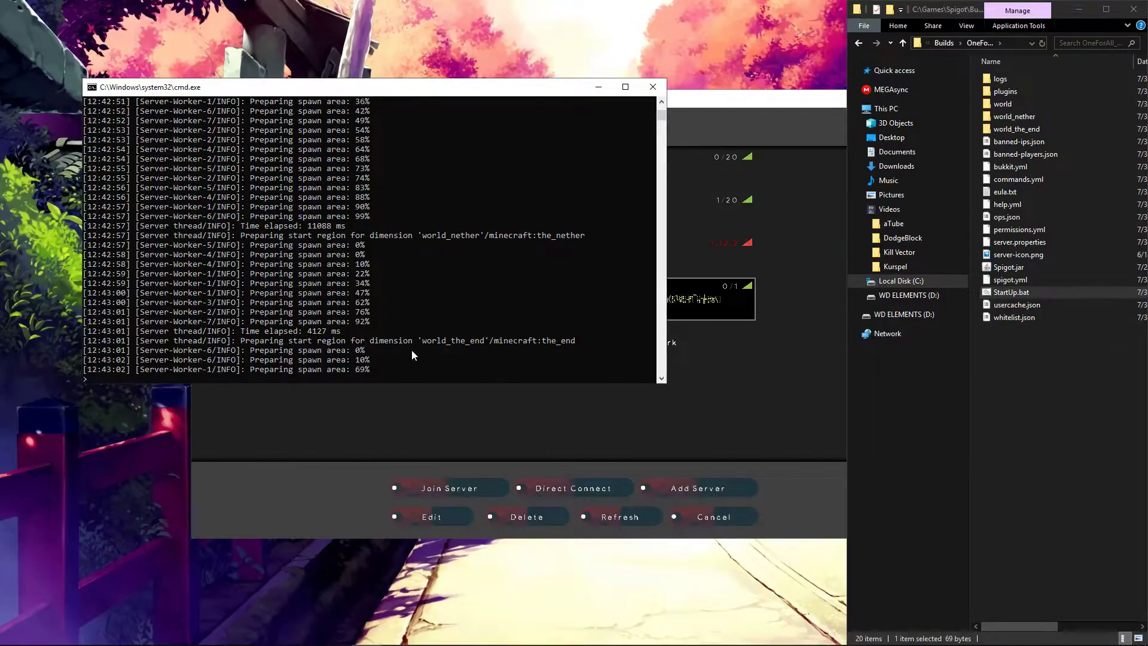
Join LOCAL SERVER in Minecraft and set the own game mode to creative with /gamemode creative.
click(752, 426)
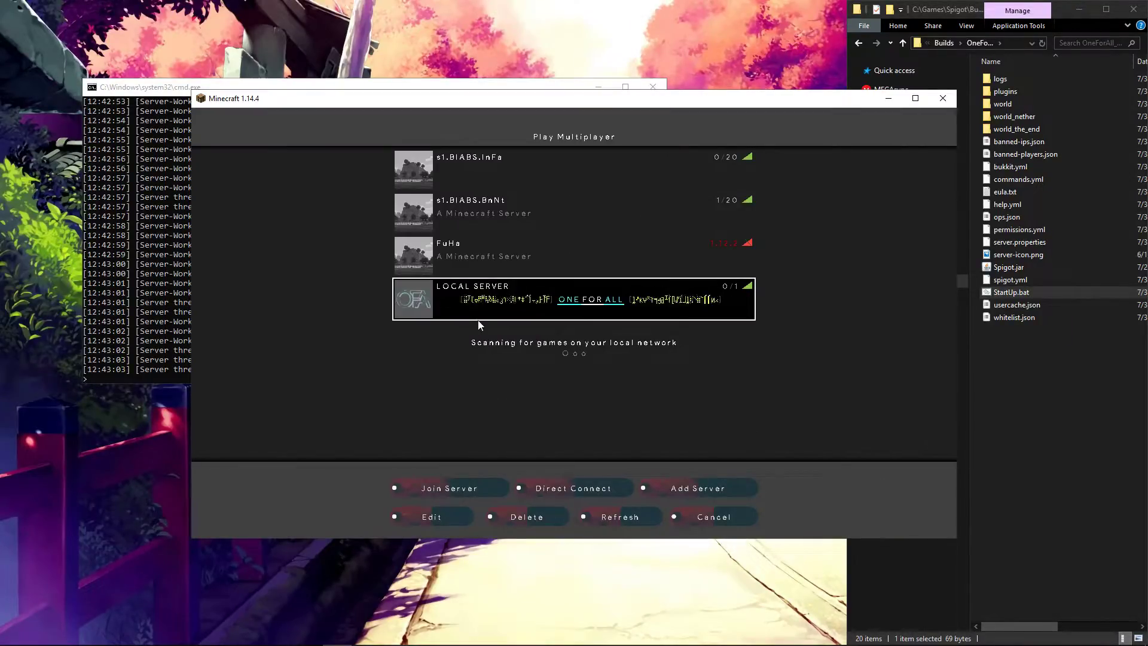
click(428, 298)
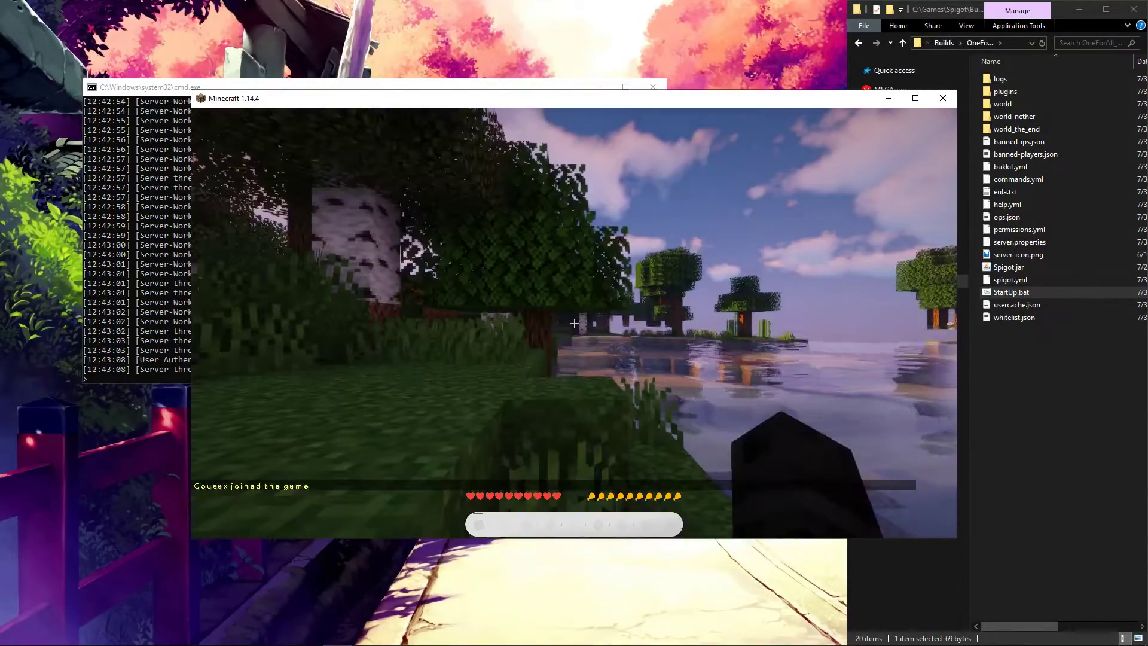
key(slash)
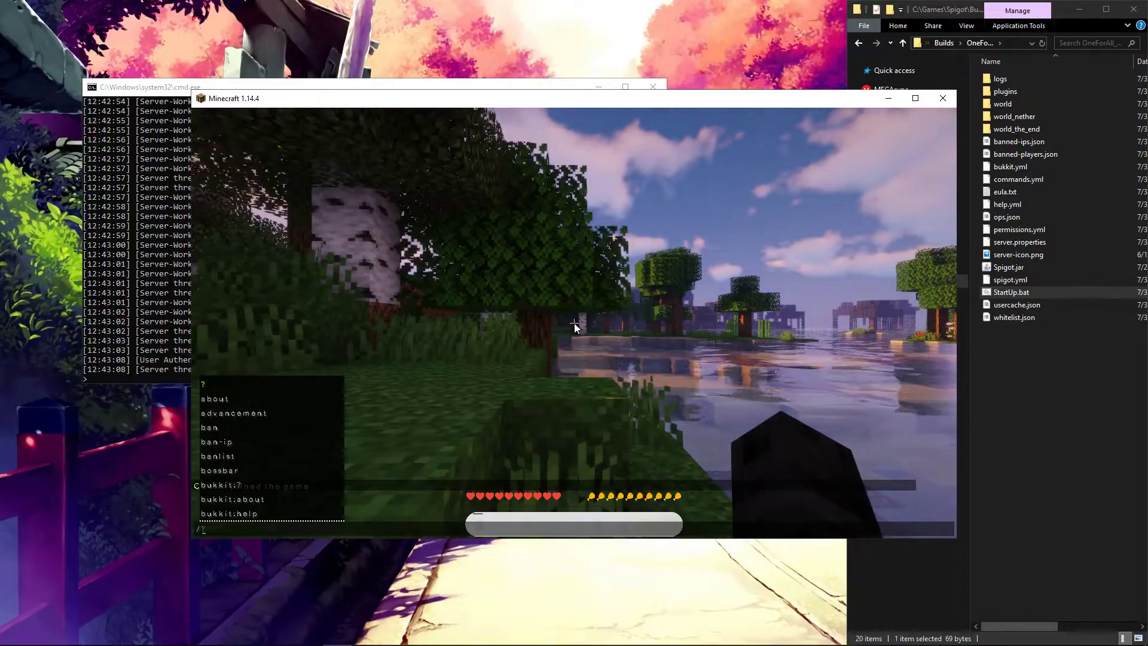
text(gamemode creative)
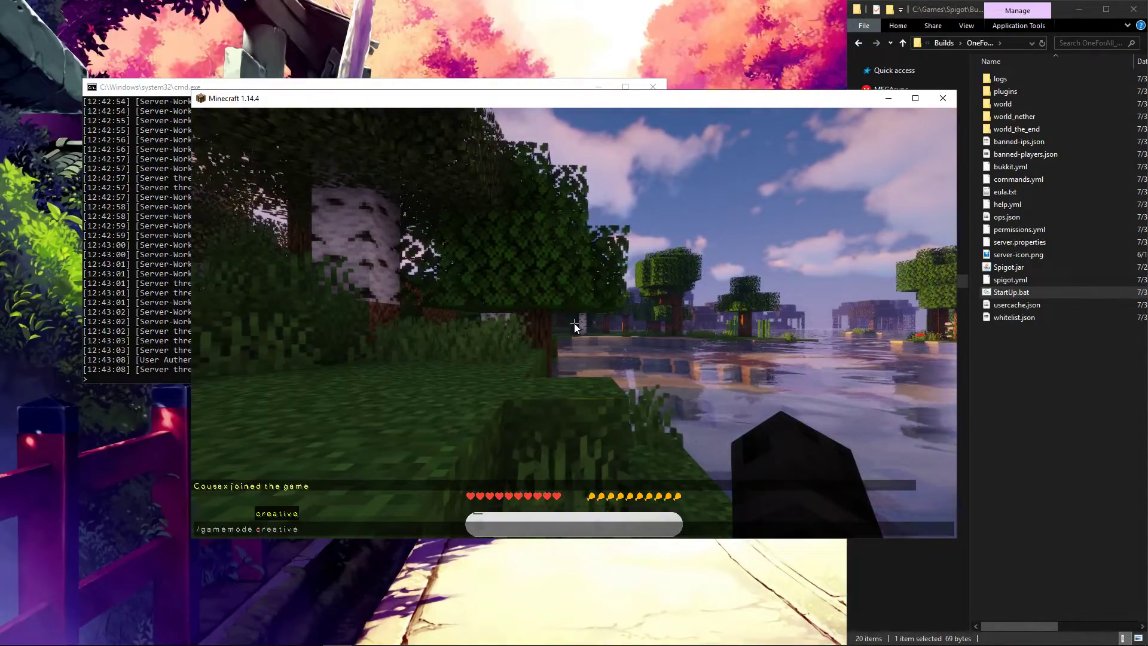
key(Return)
Fly from the spawn point across the water to the flat plateau of the badlands.
key(w)
key(space)
key(space)
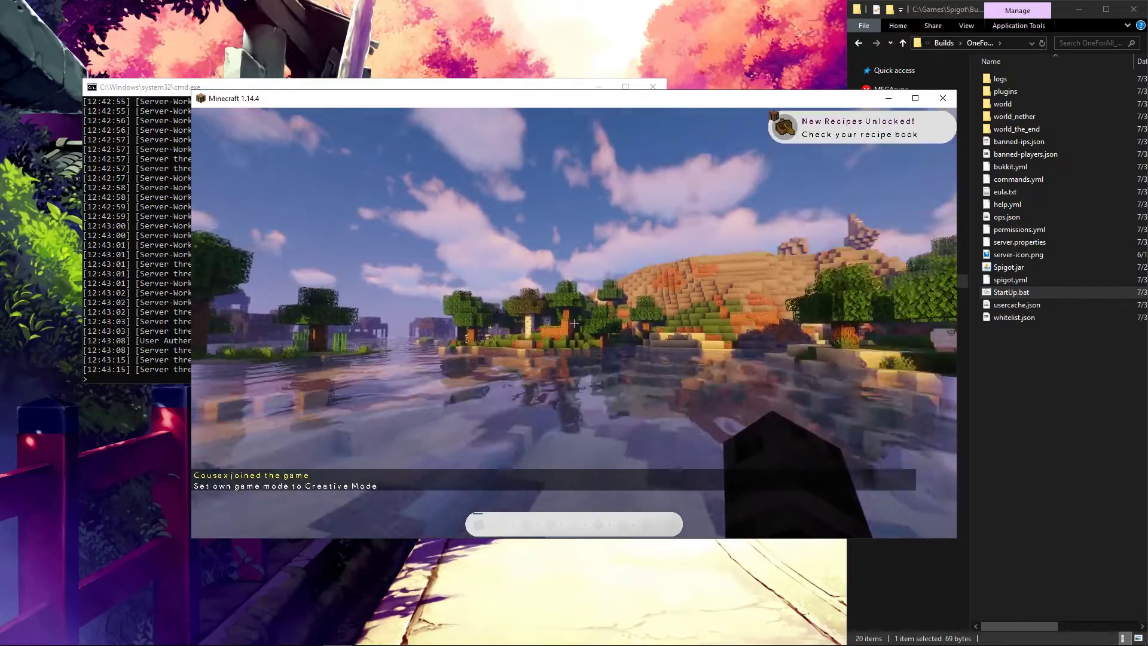
key(w)
key(space)
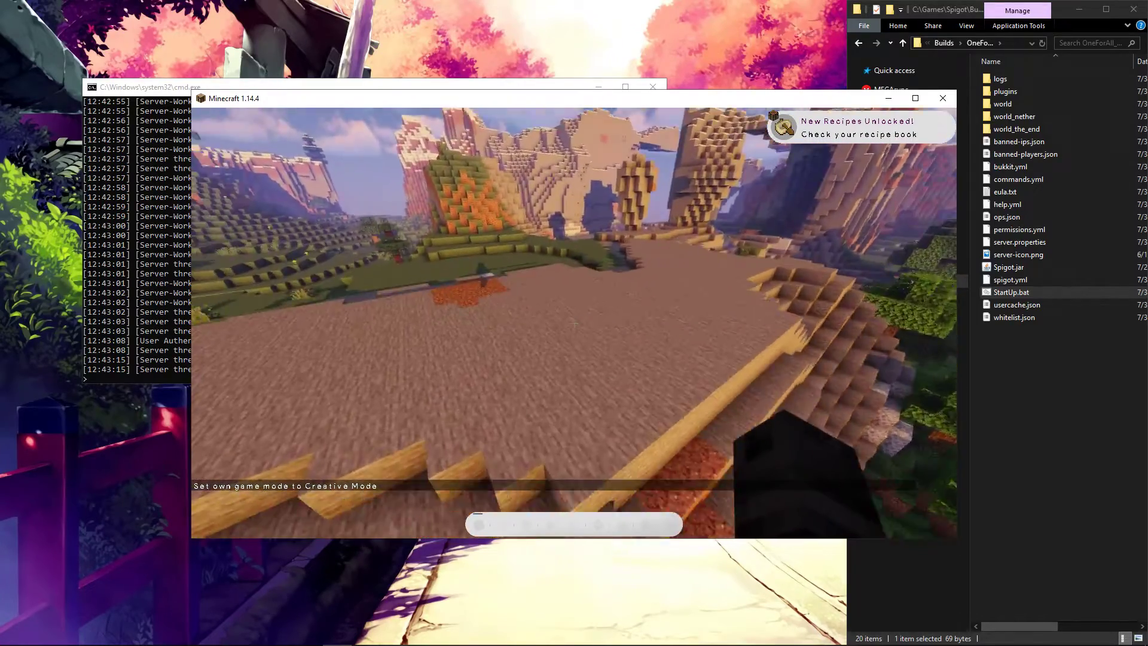
Dig a vertical shaft from the plateau straight down through the bedrock layer into the void.
click(574, 323)
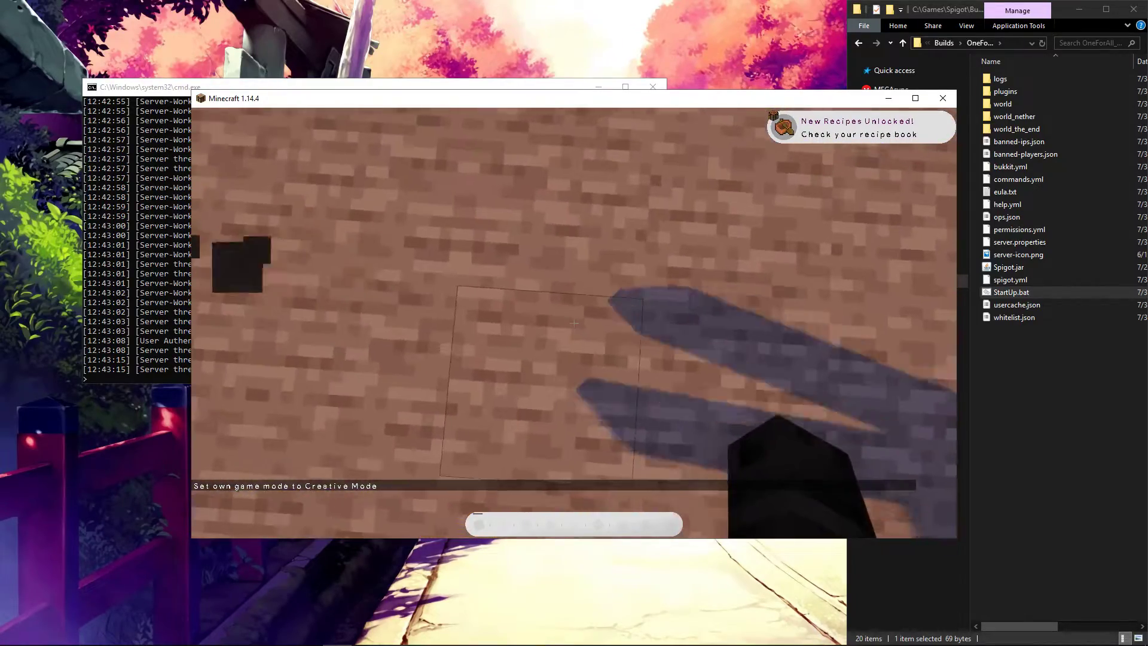
click(574, 323)
click(574, 323)
click(574, 323)
click(574, 323)
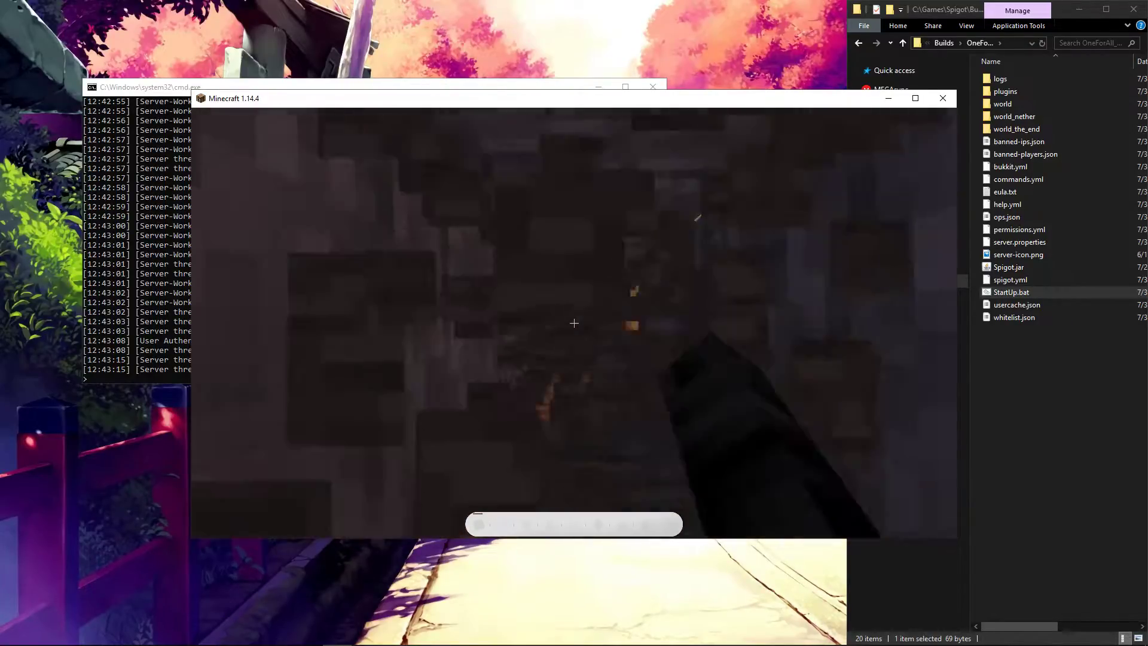
click(574, 323)
click(574, 323)
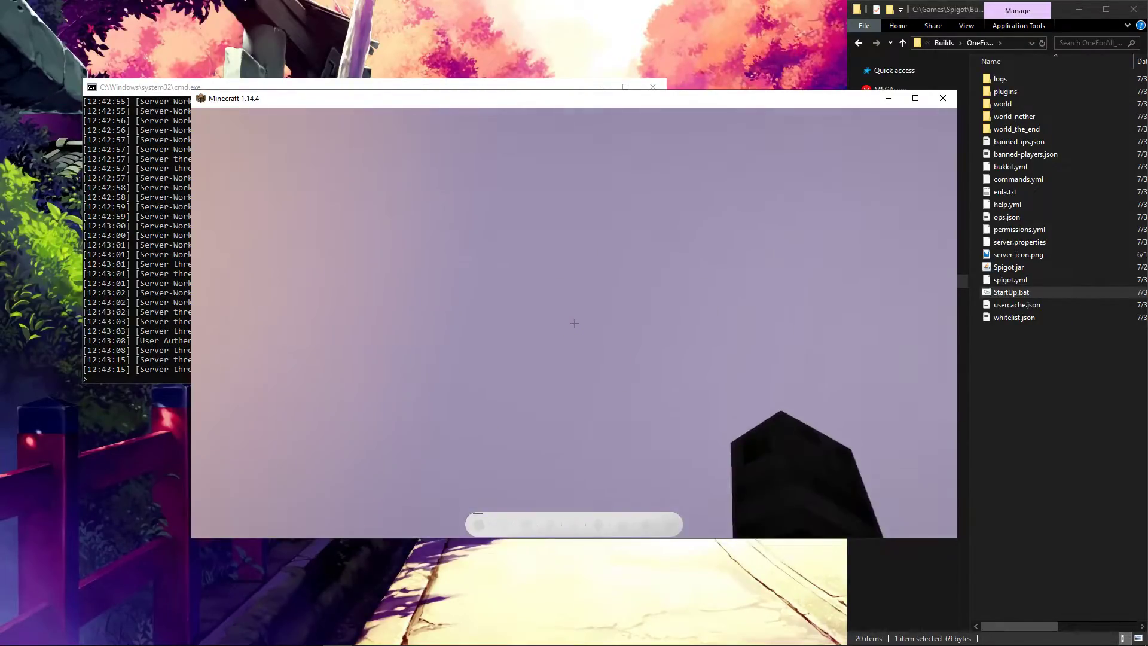